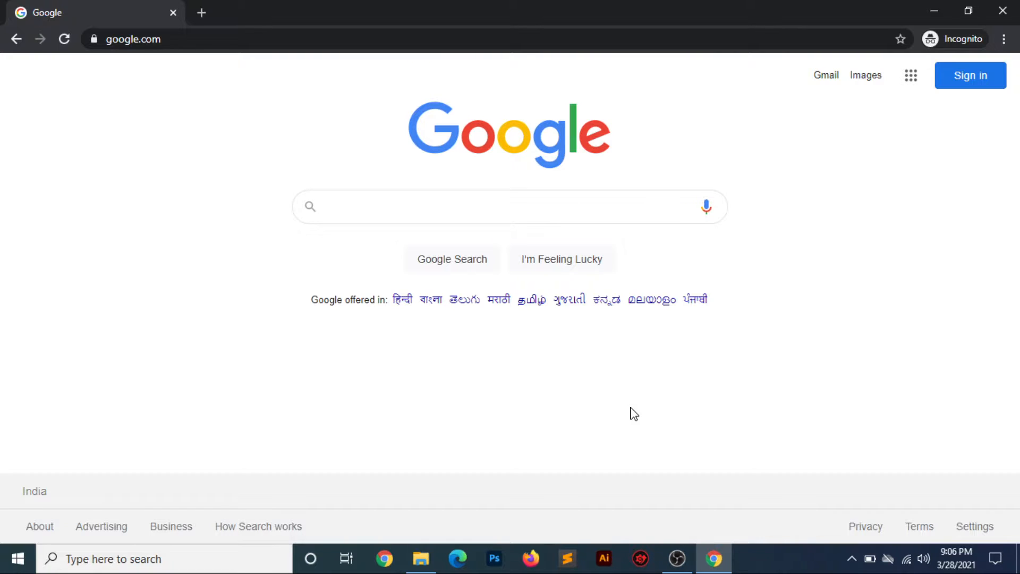
- Confirm the local server is running, then load wordpress.org/download's download-and-install section for WordPress 5.7
click(850, 558)
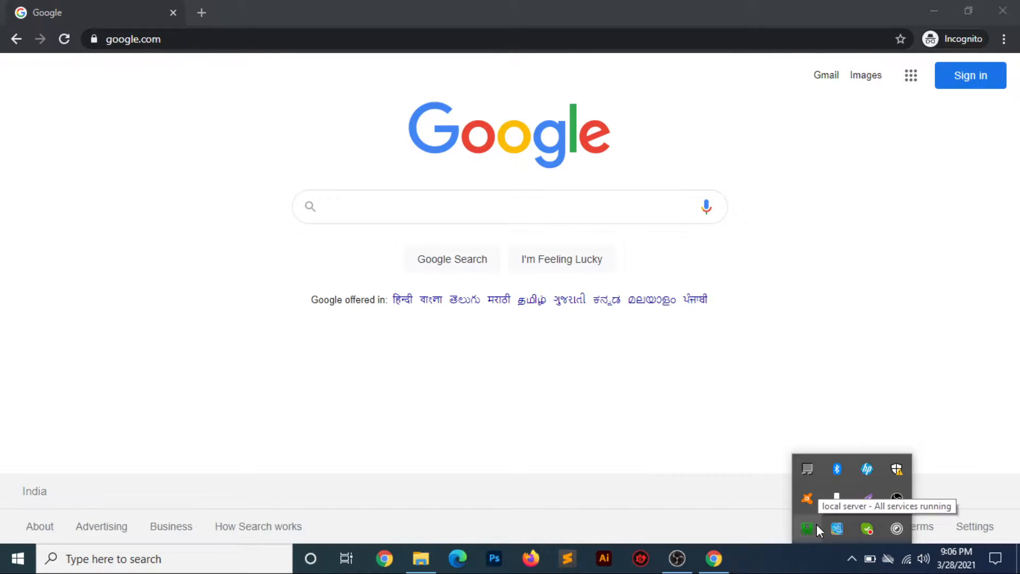
click(502, 363)
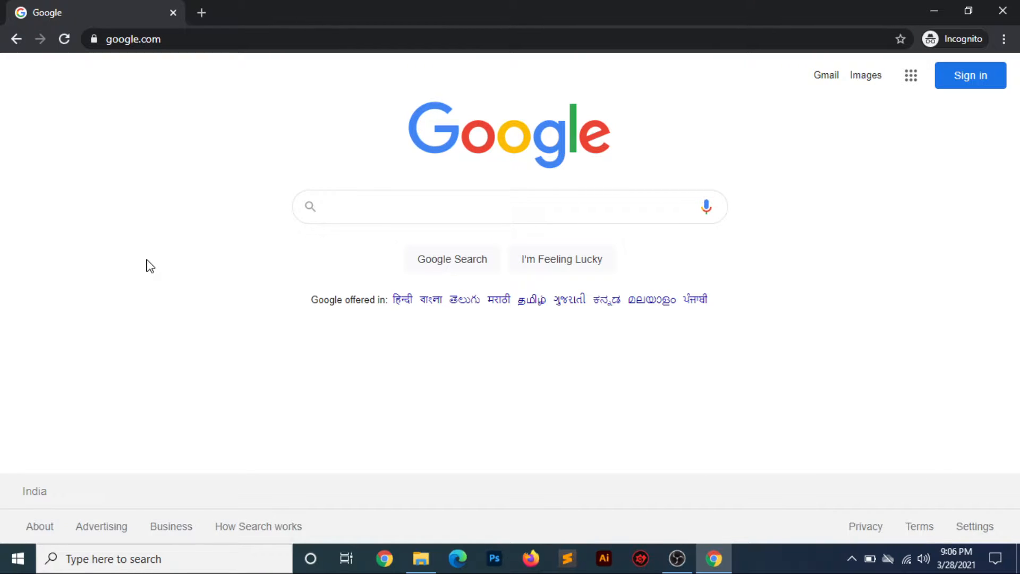
click(359, 36)
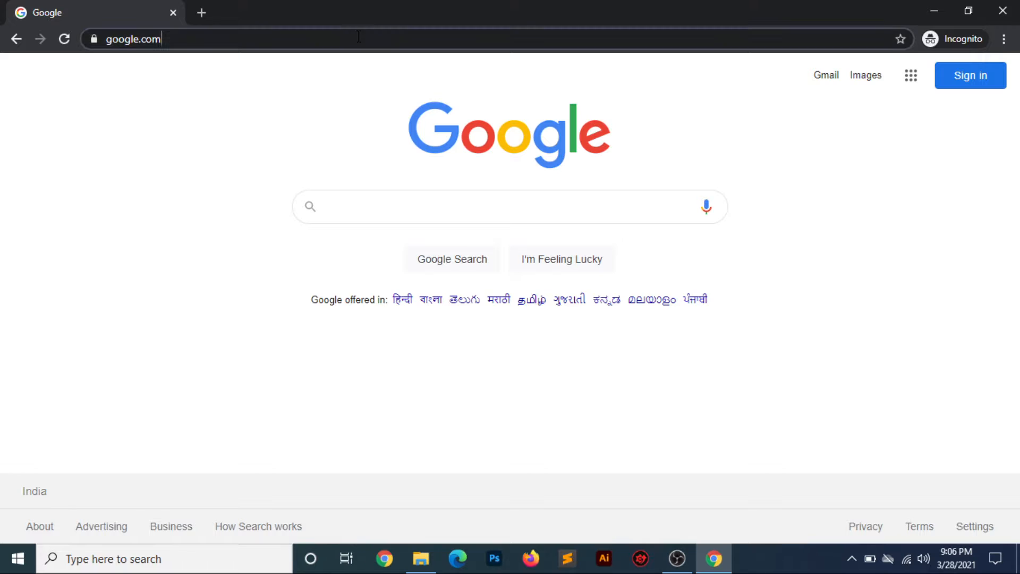
key(ctrl+a)
text(wor)
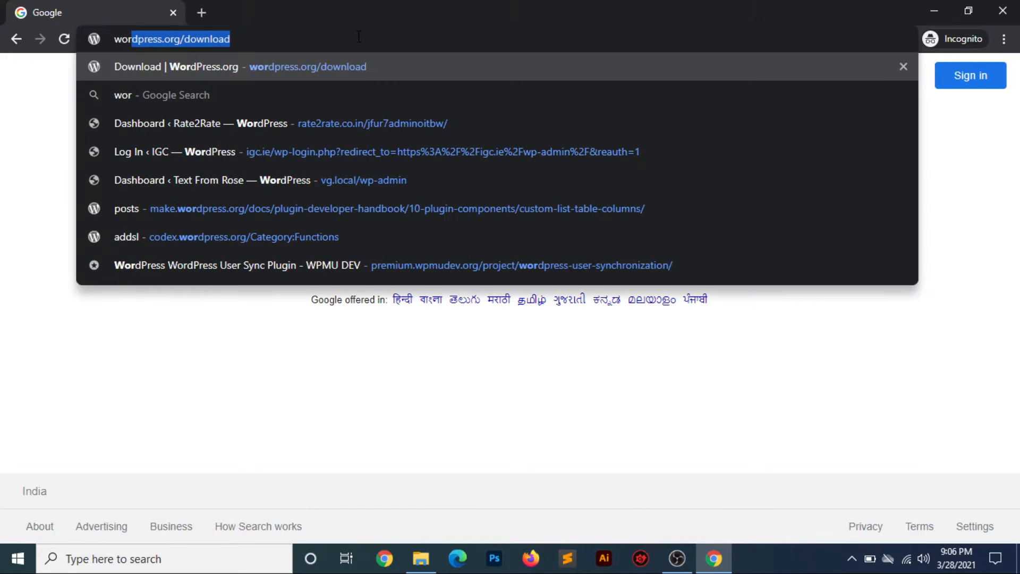
key(Return)
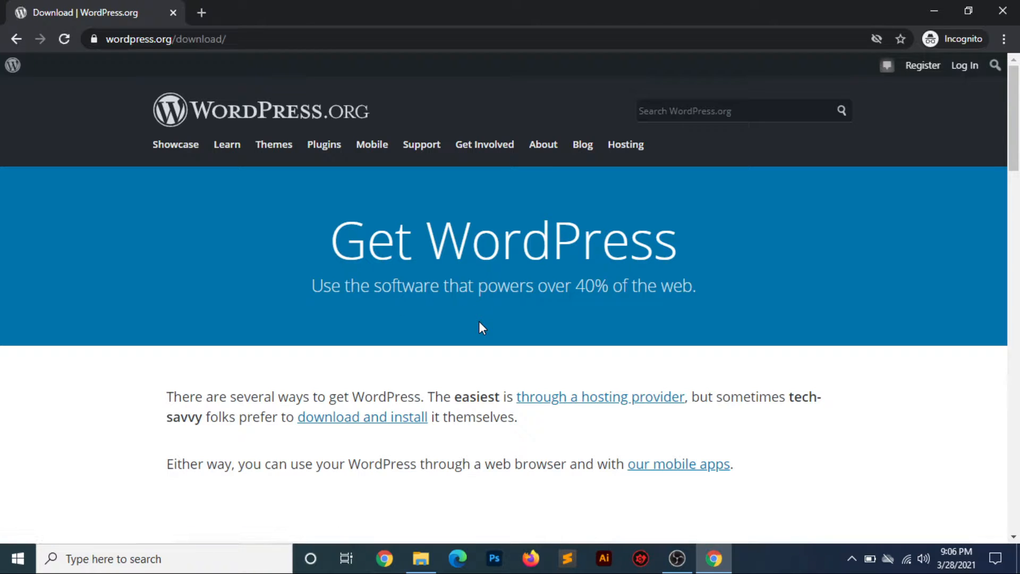
click(375, 422)
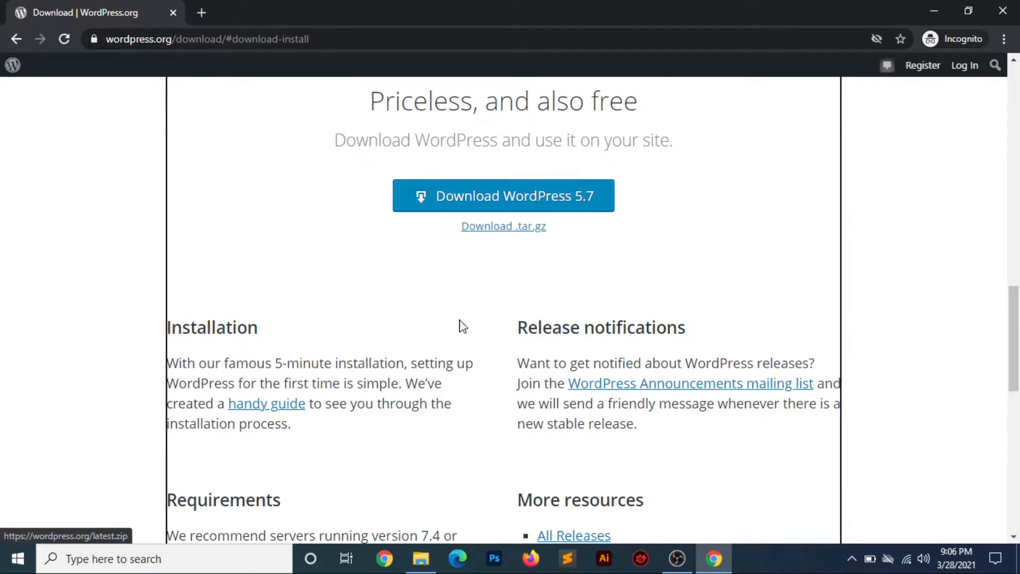
click(421, 558)
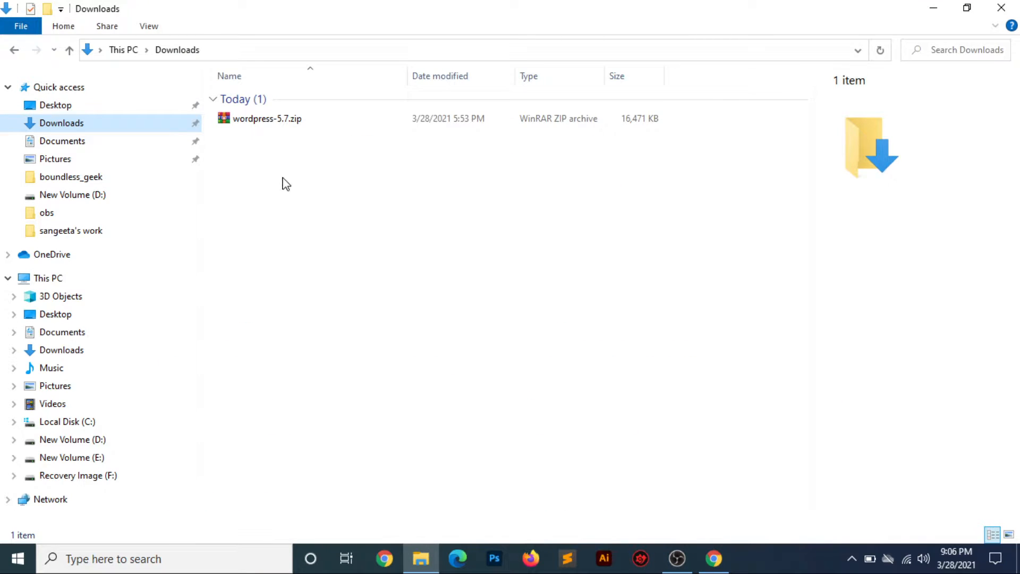
- Extract wordpress-5.7.zip into a wordpress-5.7 folder in Downloads
click(276, 119)
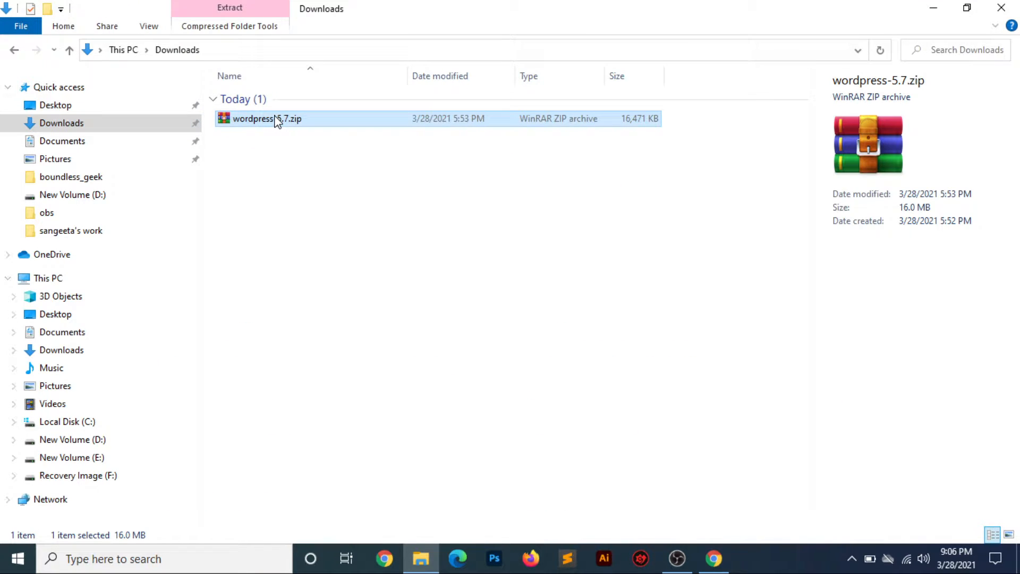
right_click(275, 120)
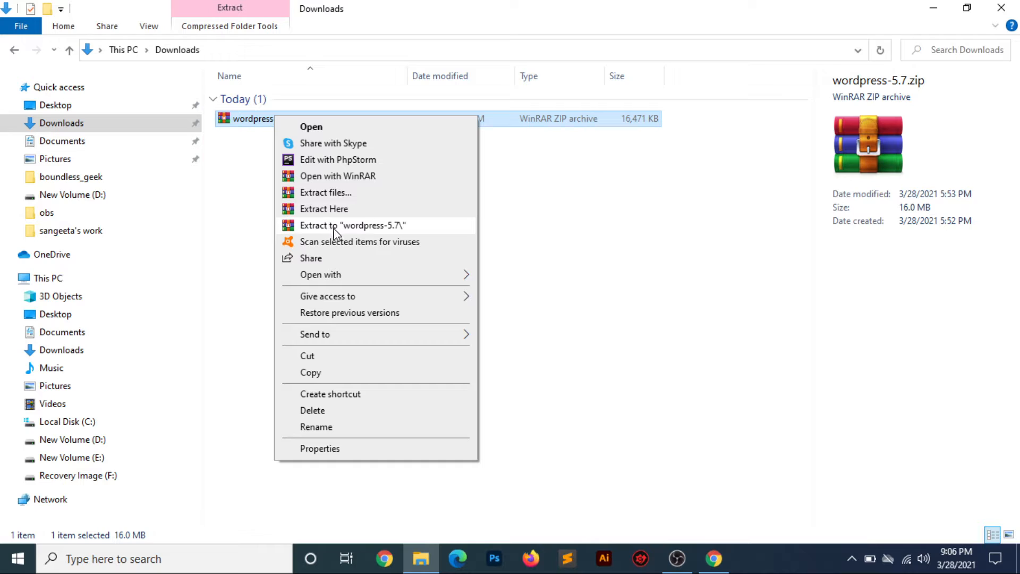
click(335, 225)
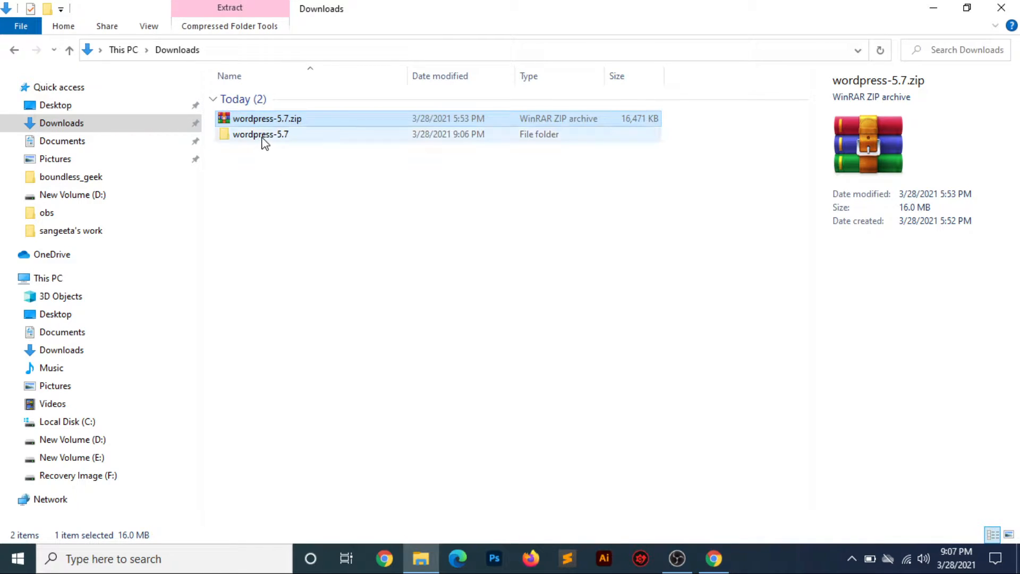
- Browse the extracted wordpress folder's wp-admin and wp-includes, then return to wordpress-5.7
double_click(264, 139)
double_click(257, 108)
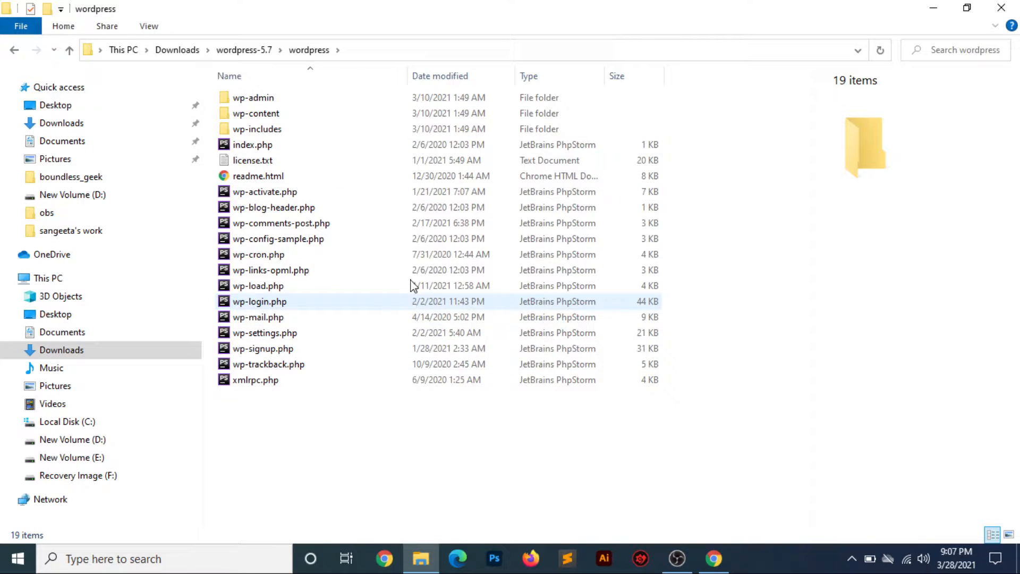
click(272, 101)
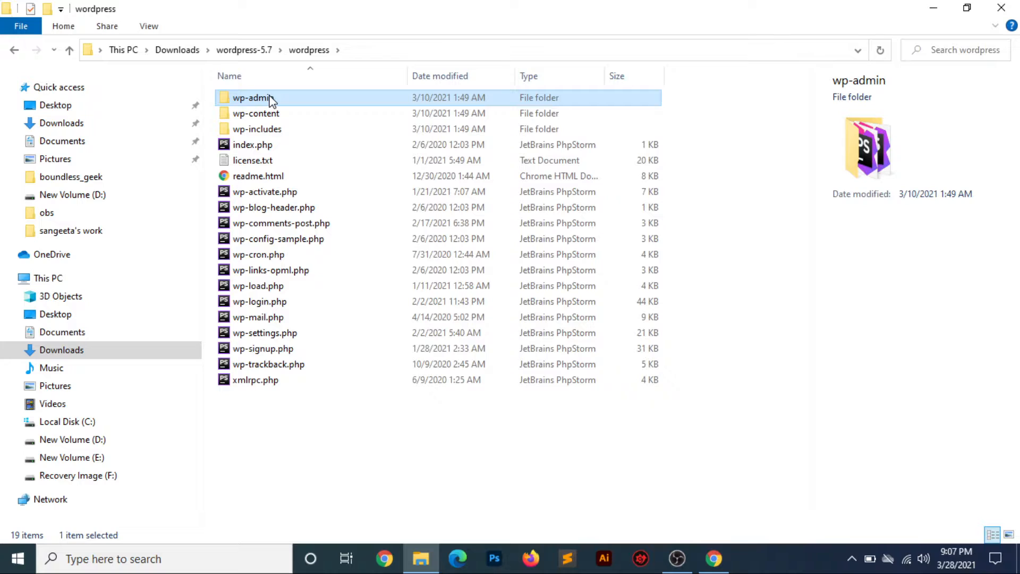
click(256, 131)
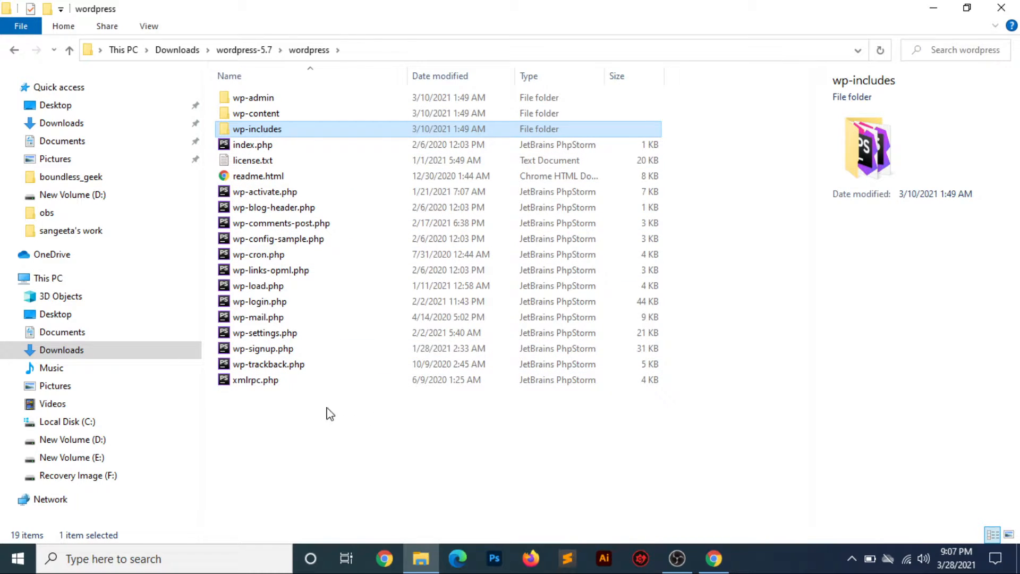
click(246, 51)
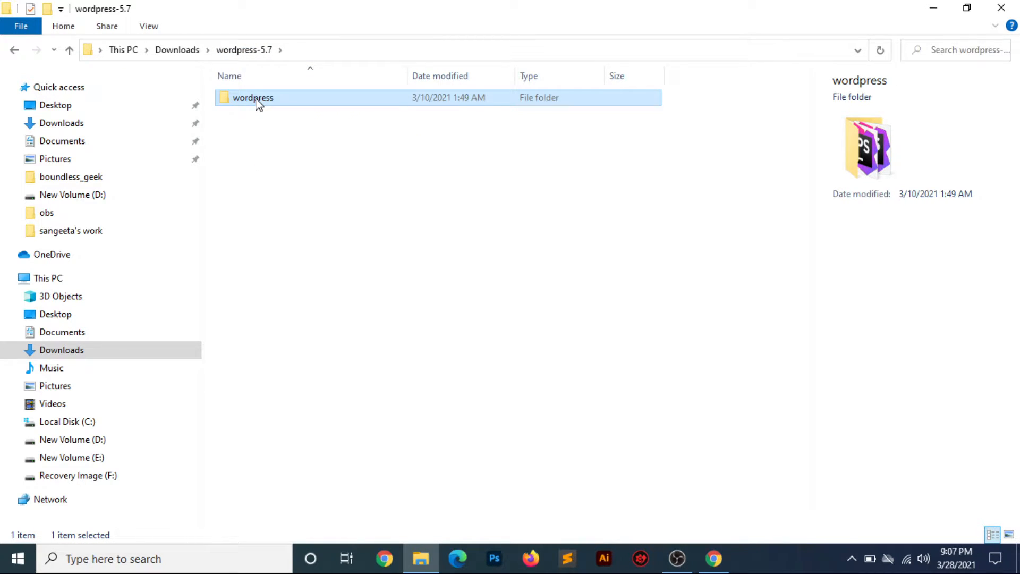
- Rename the wordpress folder to demo
click(256, 98)
text(demo)
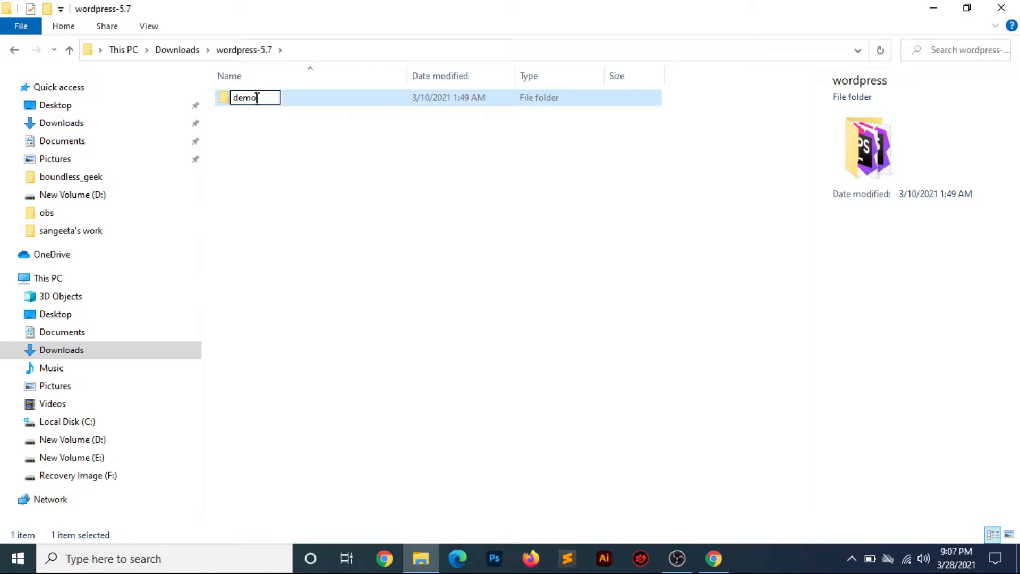
key(Return)
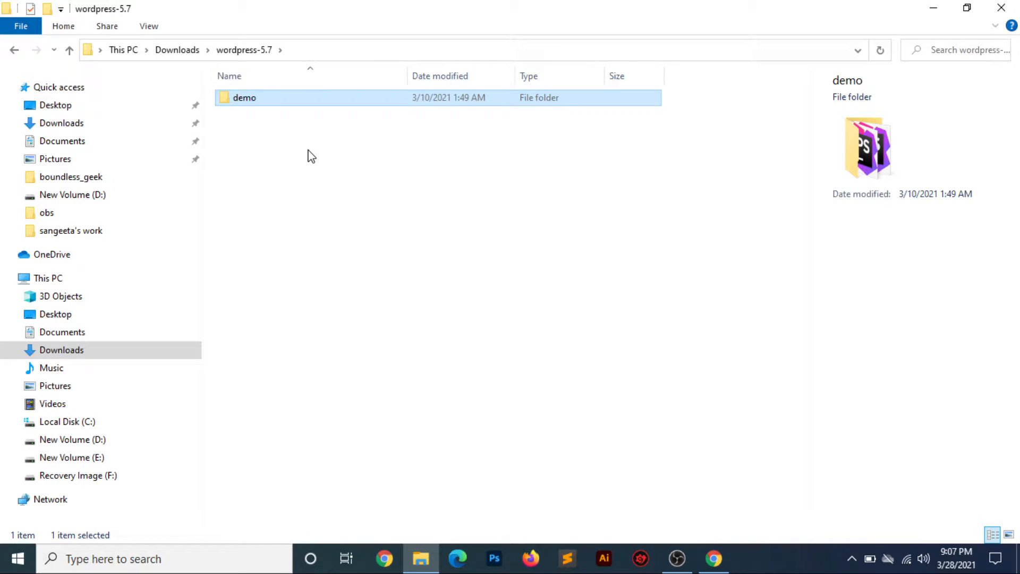
- Paste the WordPress files into C:\wamp64\www\boundless_geek
click(81, 422)
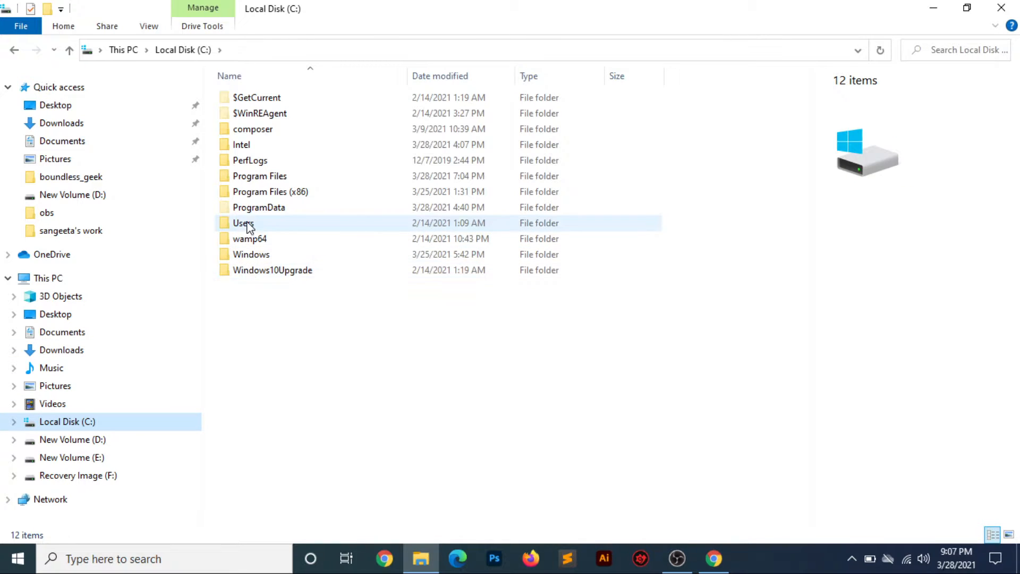
double_click(244, 239)
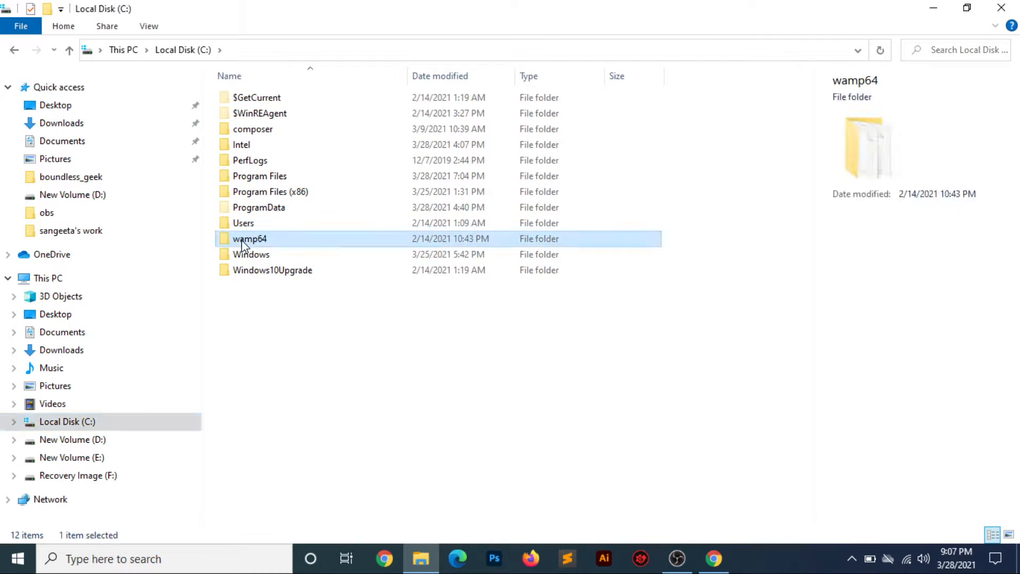
click(246, 238)
double_click(245, 224)
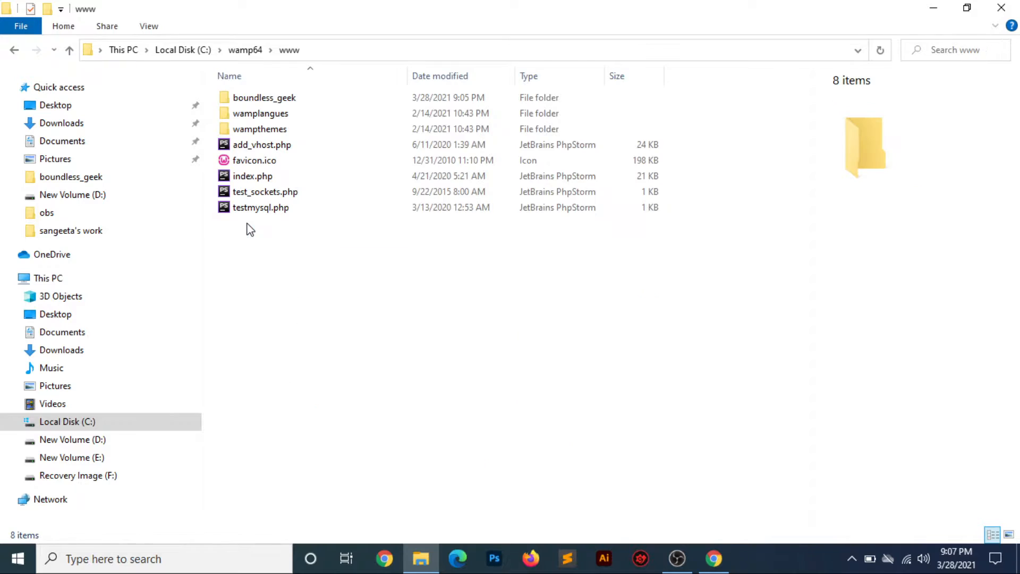
double_click(273, 99)
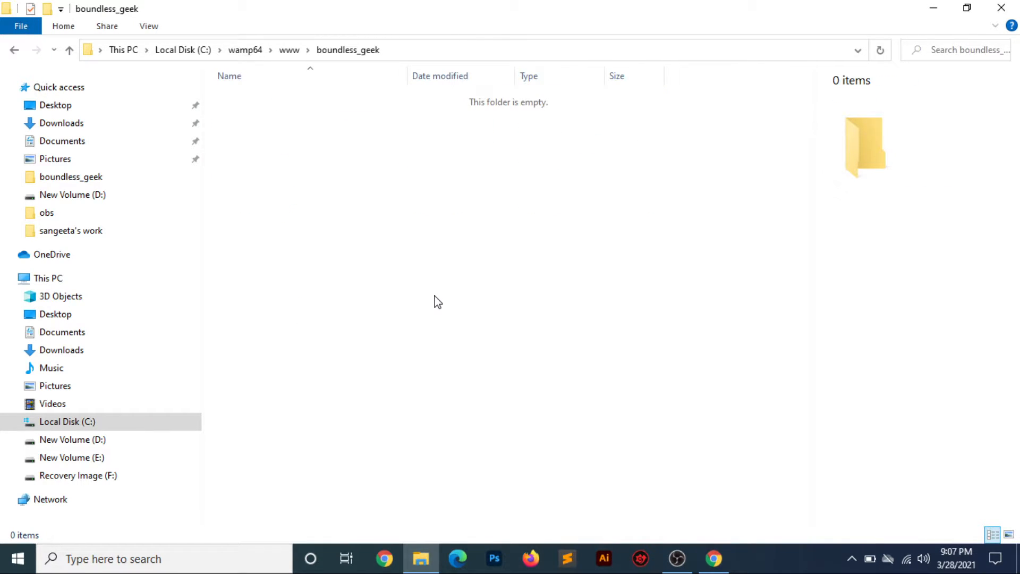
key(ctrl+v)
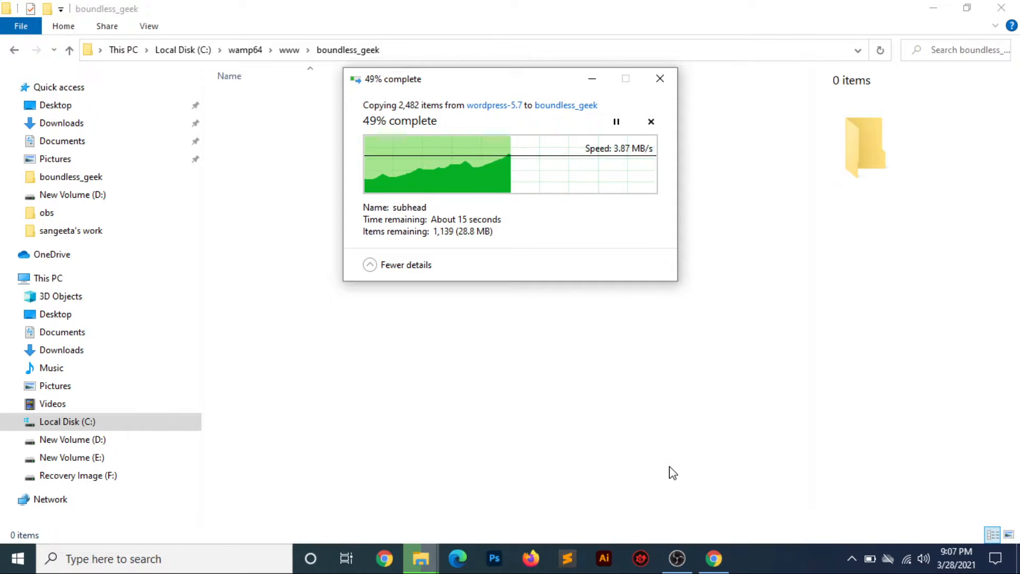
- Load localhost/phpmyadmin in a new incognito tab using the address suggestion
click(718, 562)
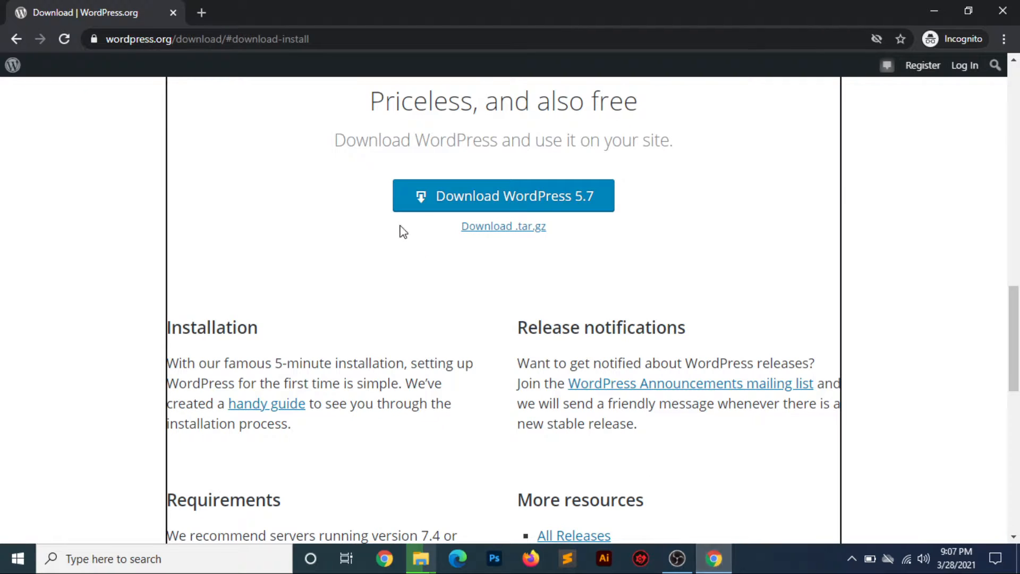
click(203, 15)
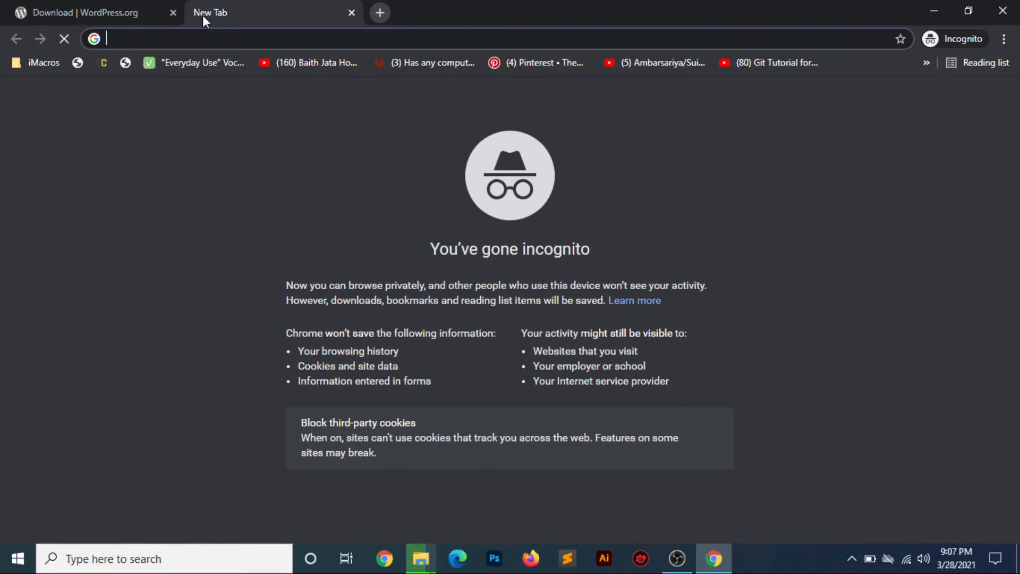
text(local)
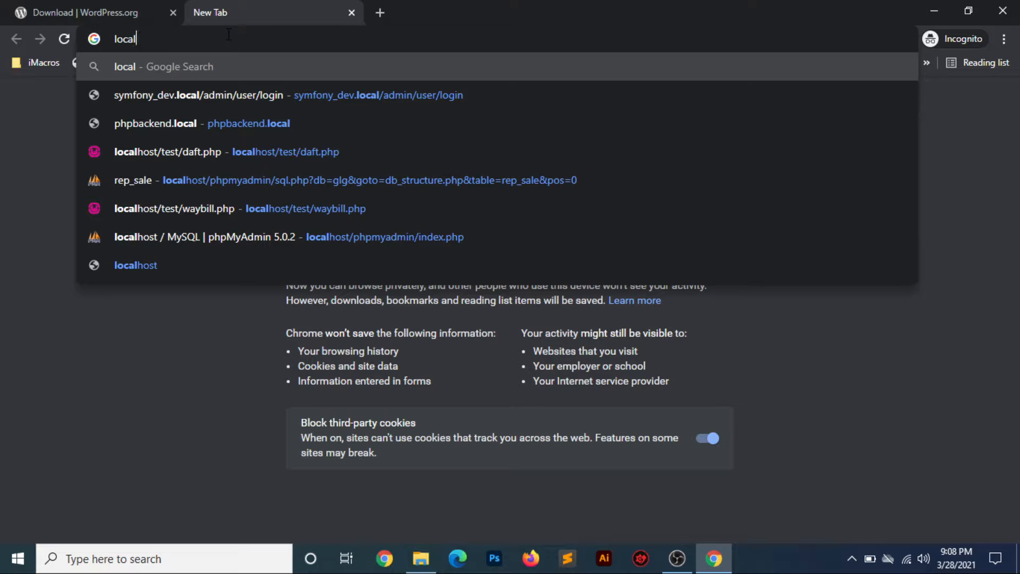
text(hos)
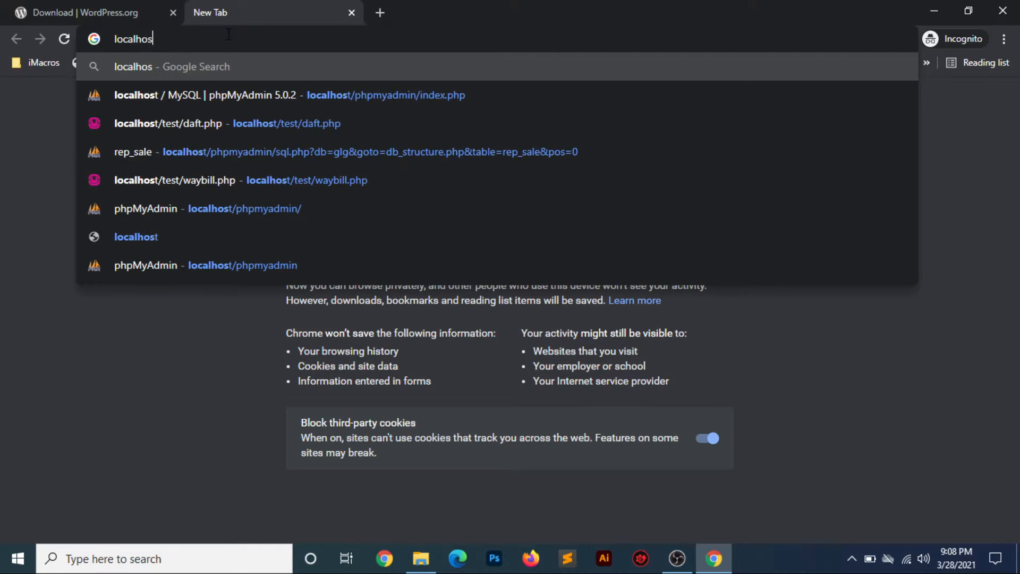
text(t/php)
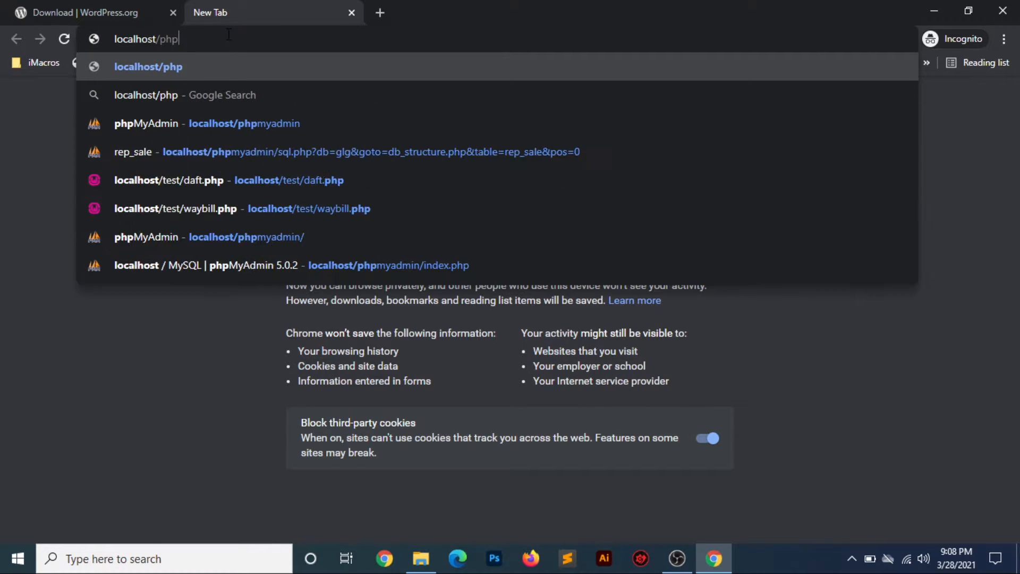
key(Down)
key(Down)
key(Return)
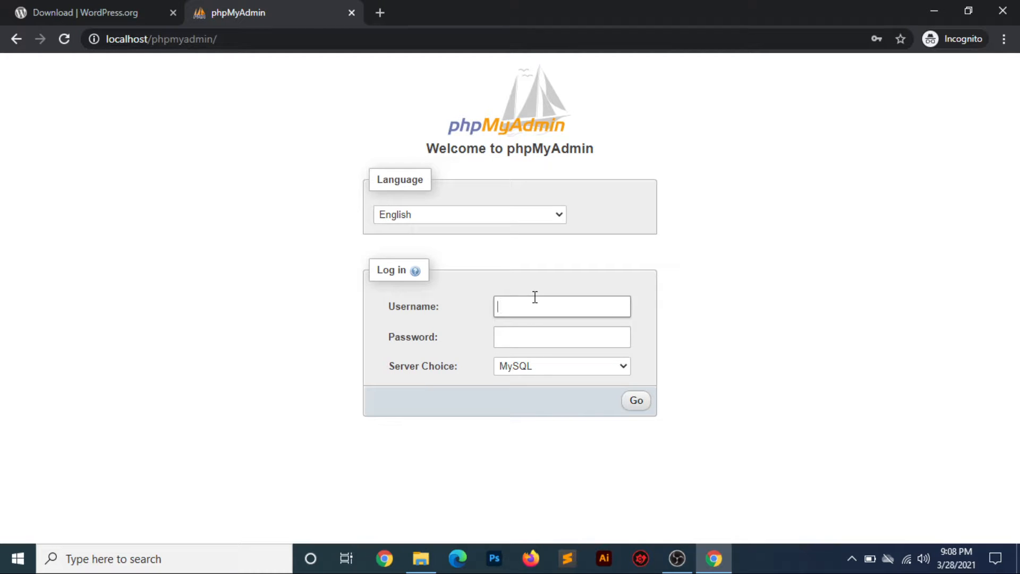
- Log in to phpMyAdmin as root with an empty password
text(root)
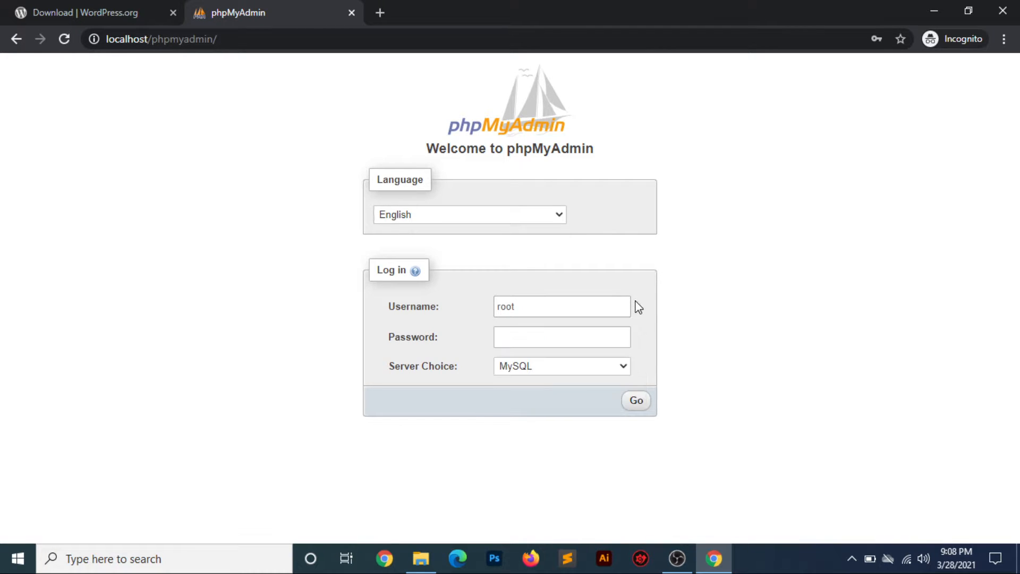
click(638, 305)
click(502, 340)
click(604, 357)
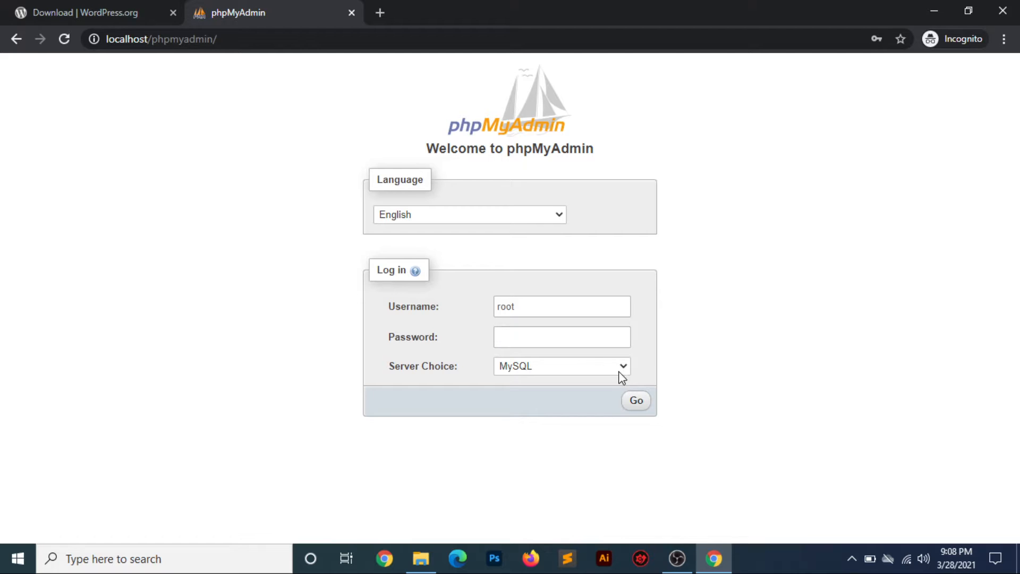
click(636, 400)
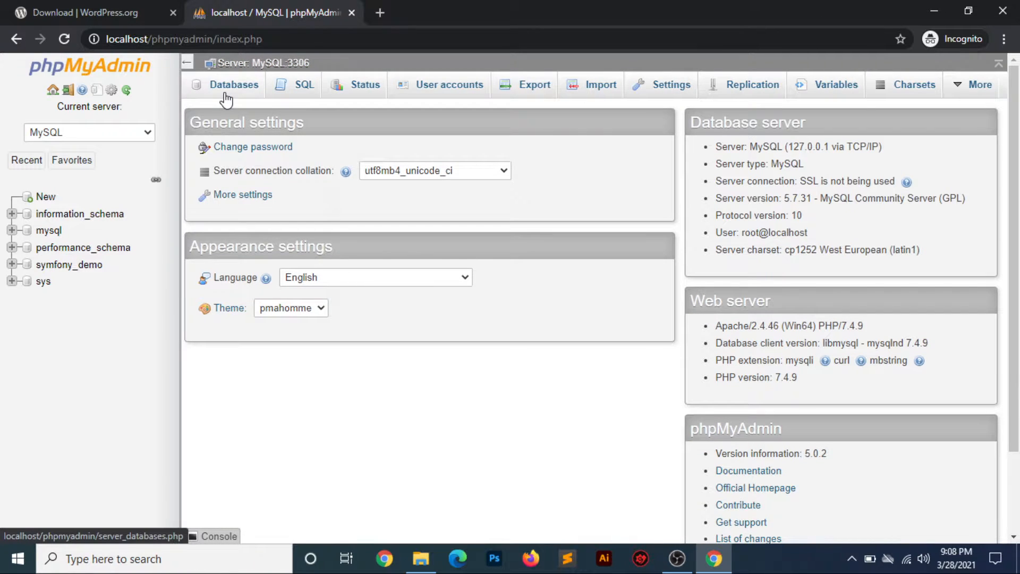
- Create a database named demo from the Databases tab and open it
click(227, 100)
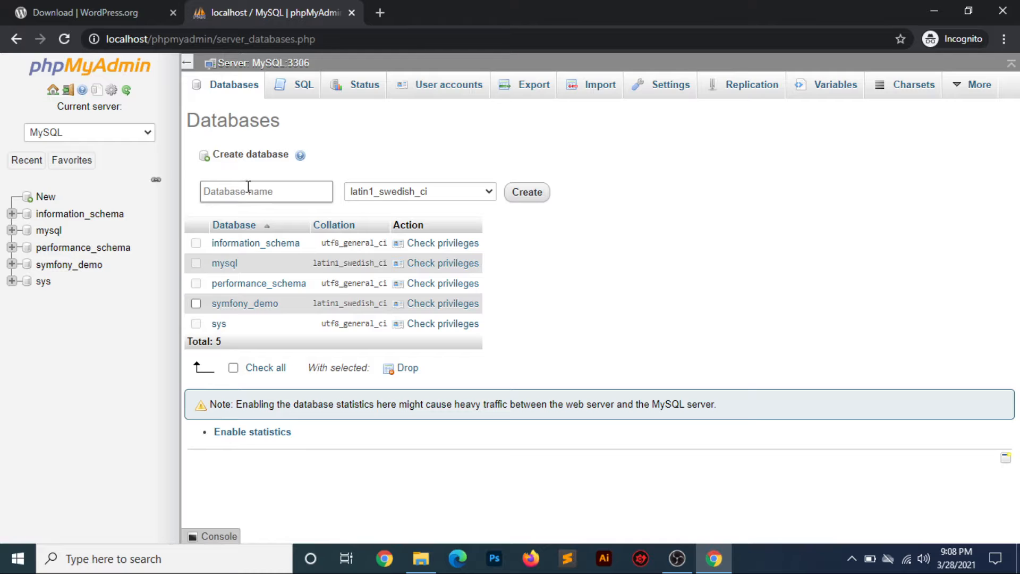
click(248, 187)
text(demo)
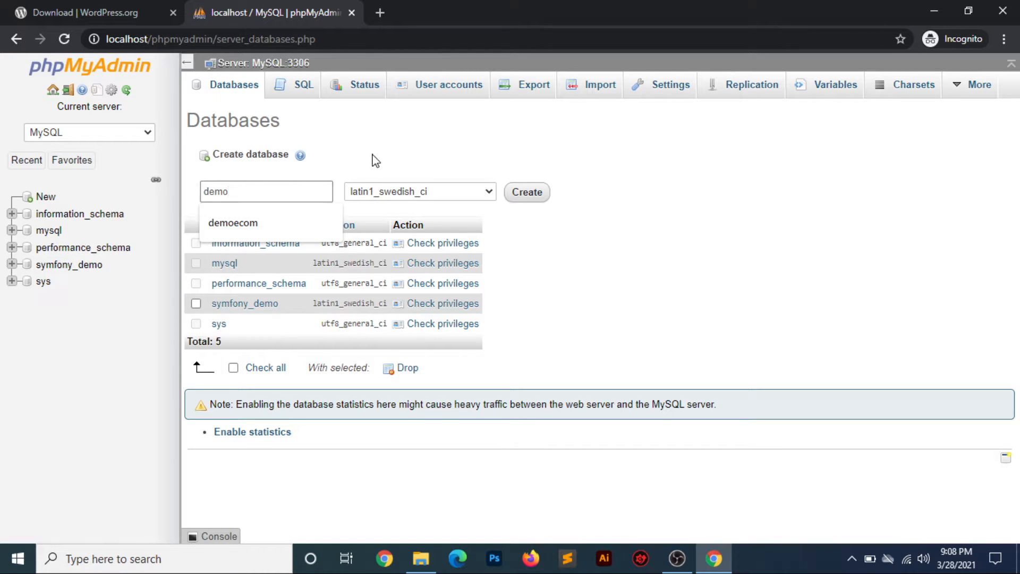
click(473, 149)
click(526, 192)
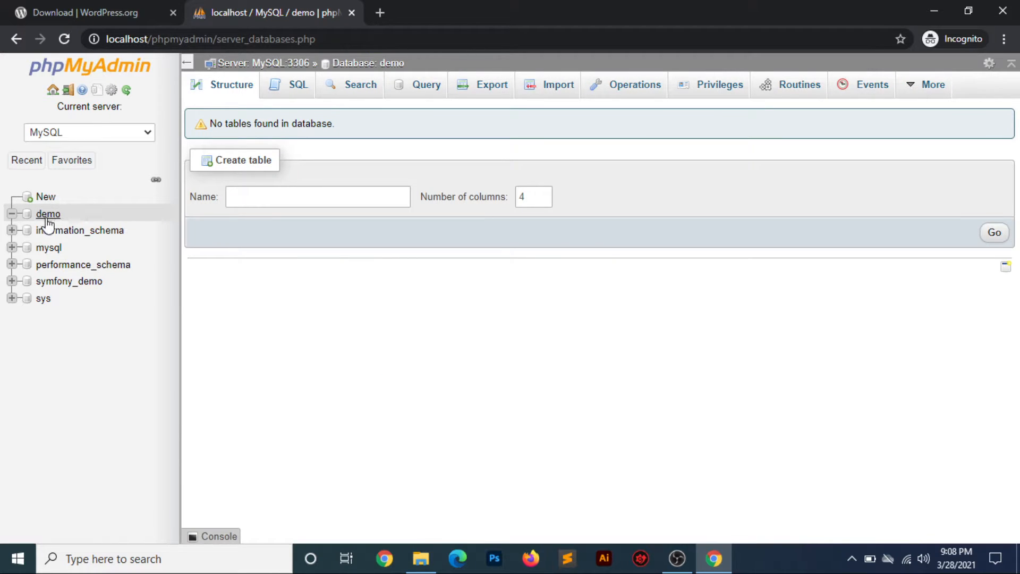
click(47, 215)
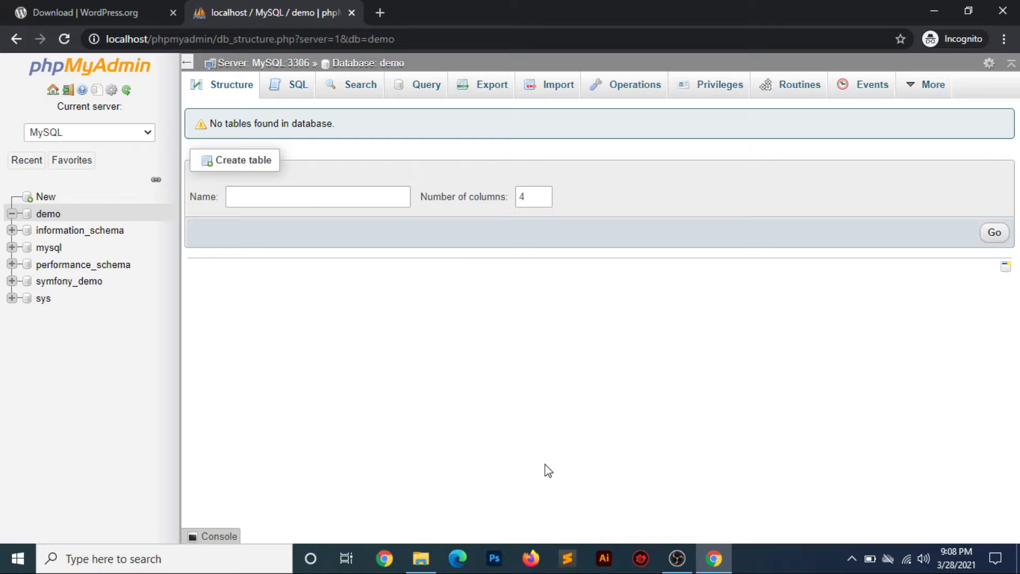
click(417, 559)
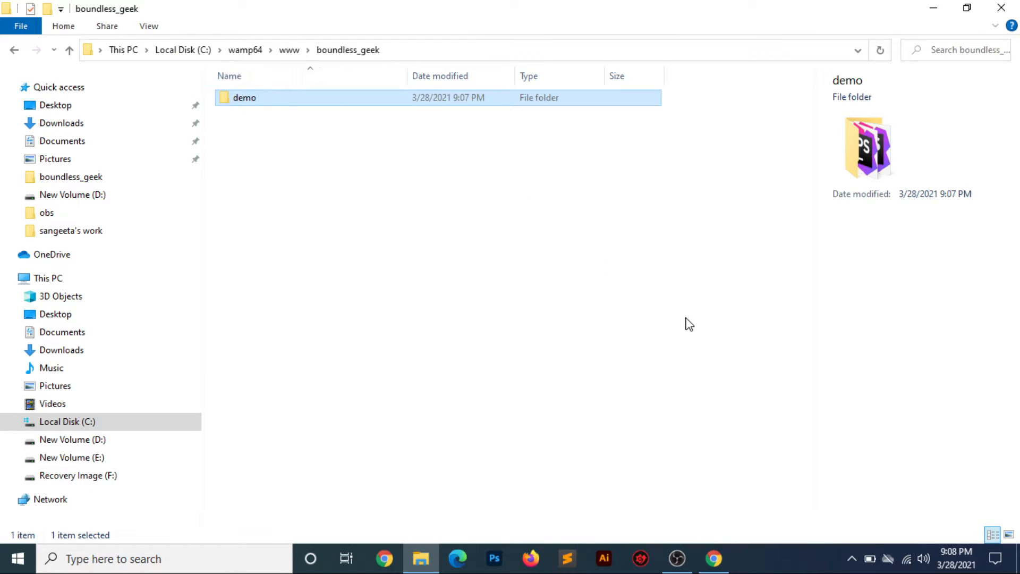
click(715, 559)
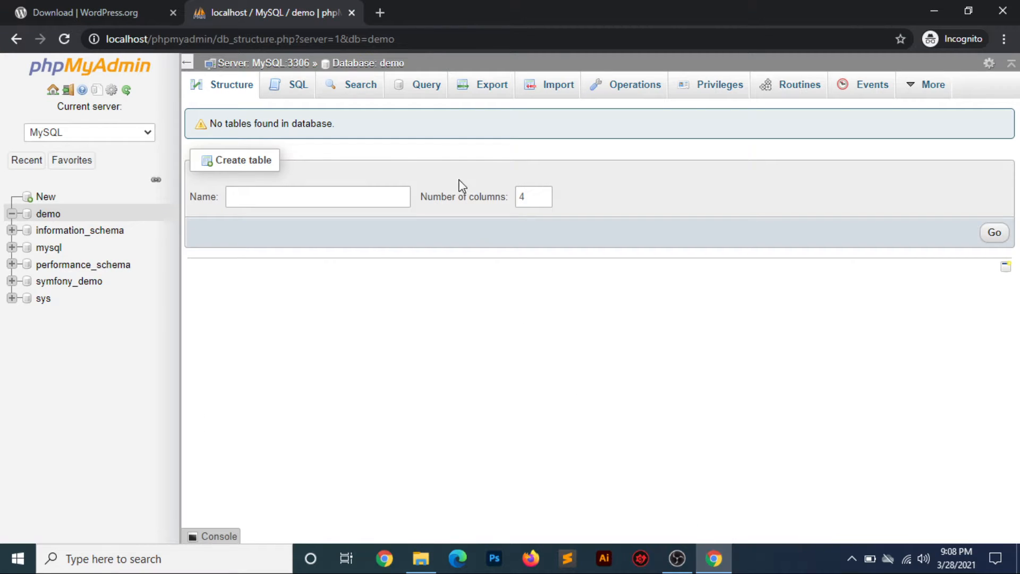
- Enter localhost/boundless_geek/demo in a new tab, correcting the folder-name typos
click(381, 12)
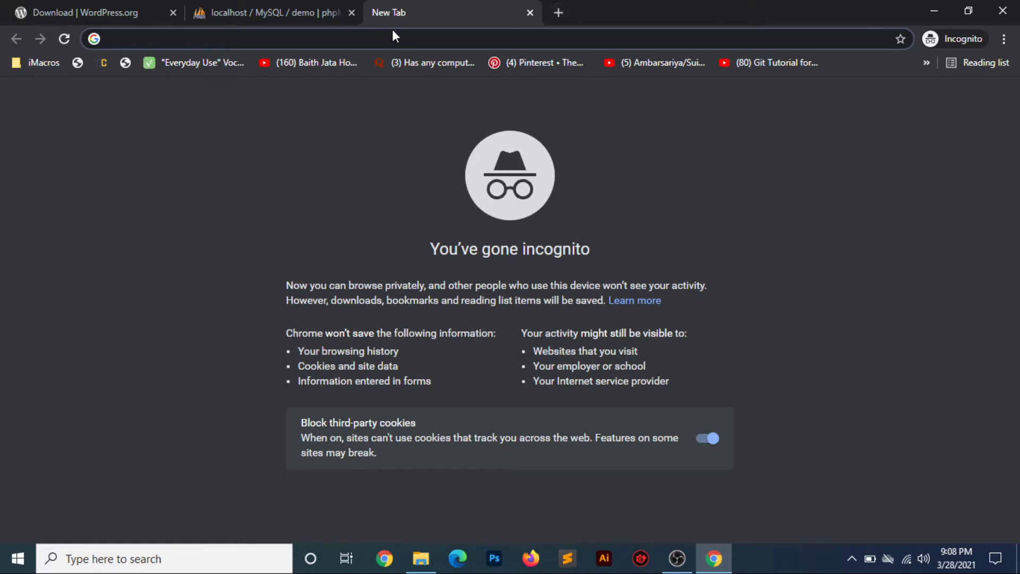
text(loca)
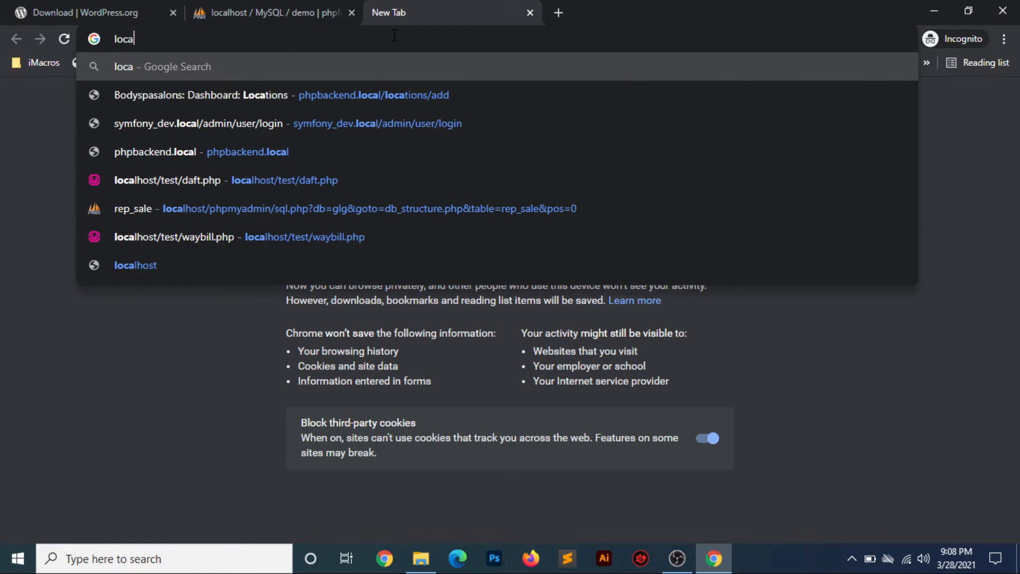
text(lhost/)
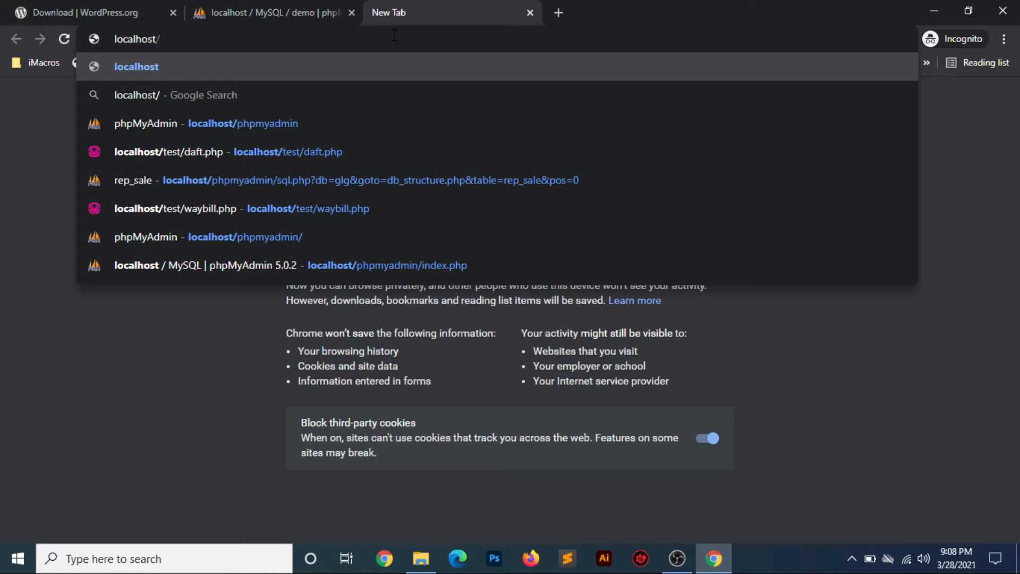
text(boundl)
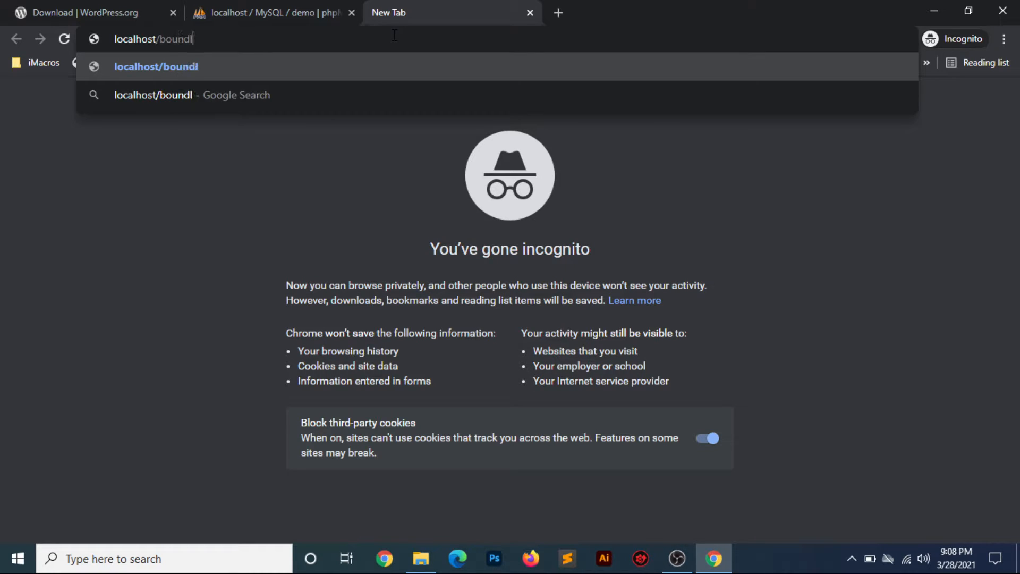
text(ess_gekk)
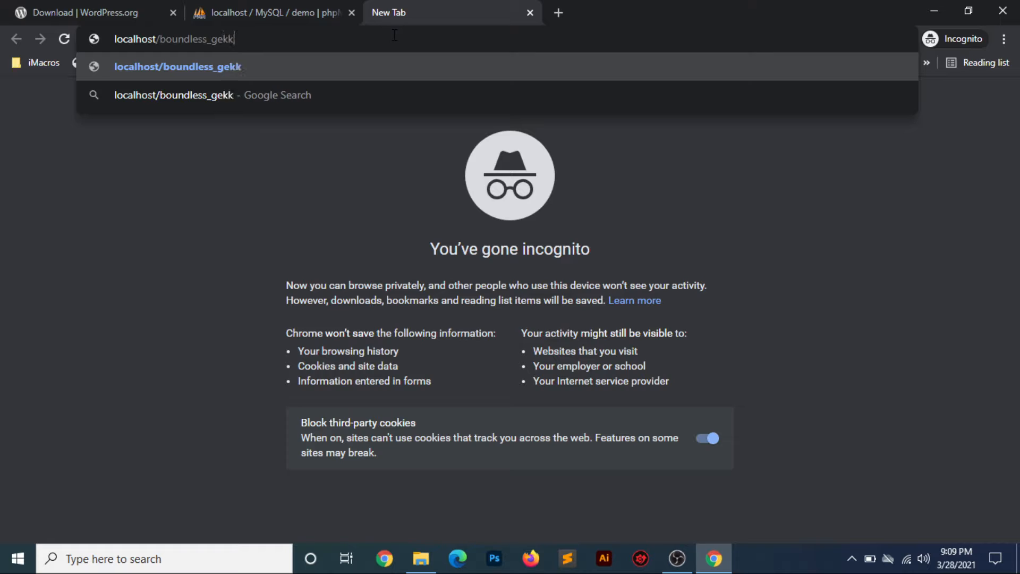
key(BackSpace)
key(BackSpace)
text(e)
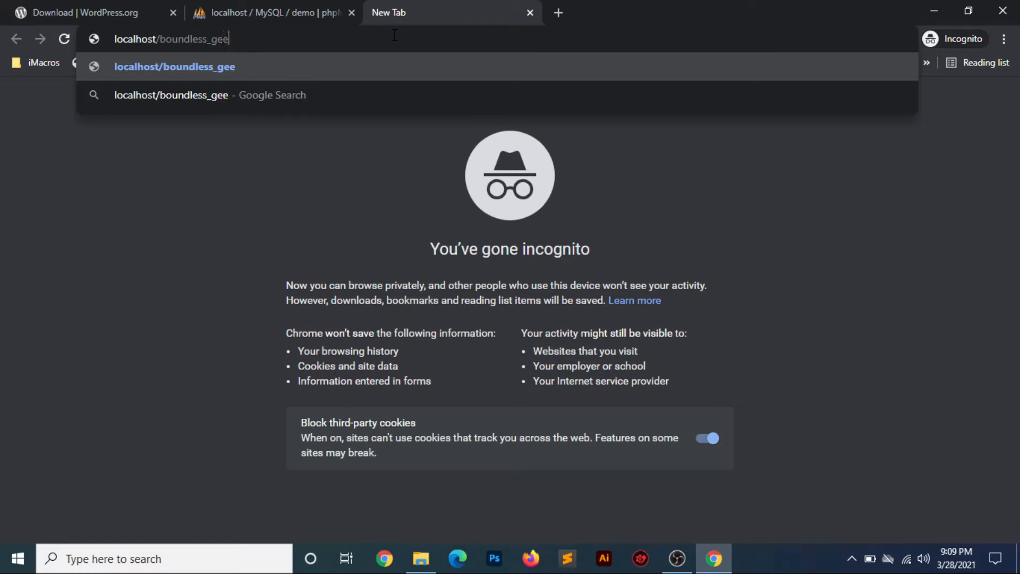
text(l/demo)
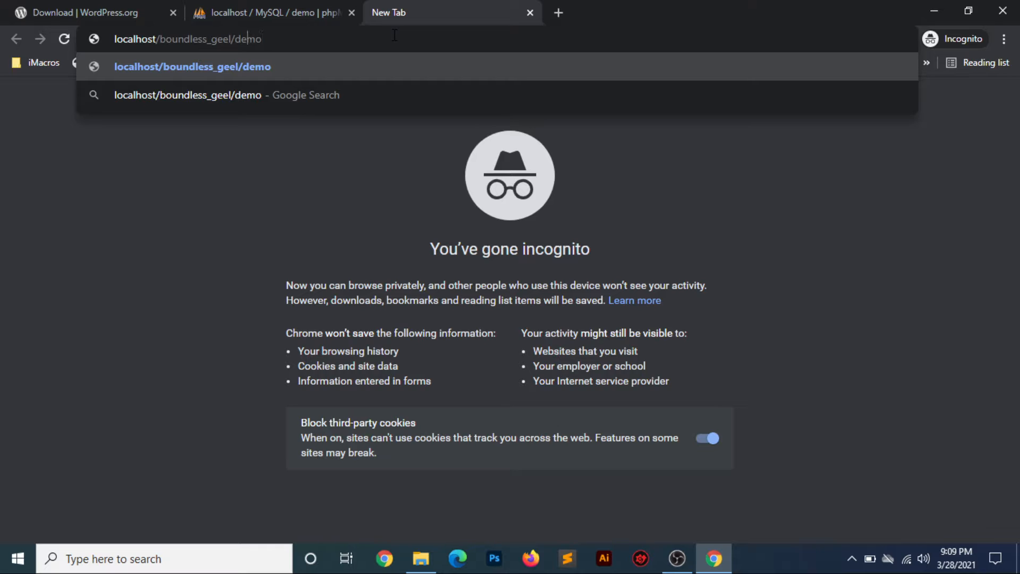
key(Left)
key(Left)
key(Left)
key(Left)
key(Left)
key(BackSpace)
text(k)
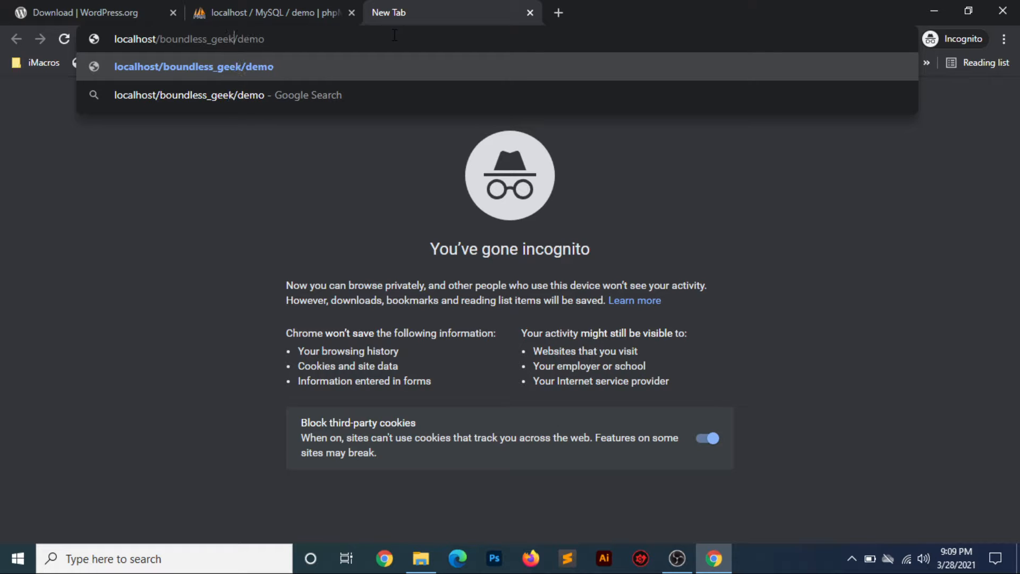
key(Return)
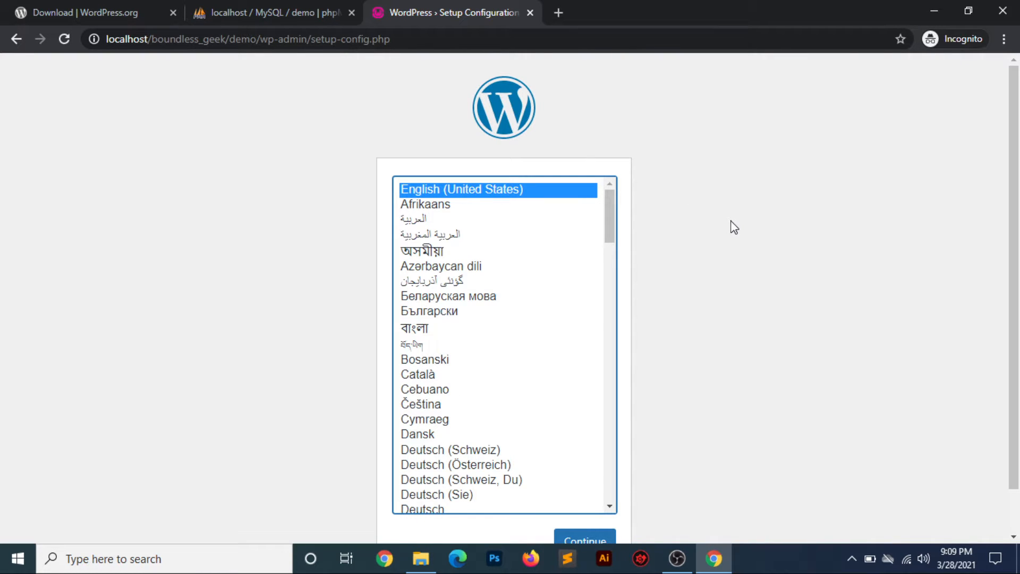
- Continue the setup with English (United States) selected as the language
drag(1017, 281, 1018, 330)
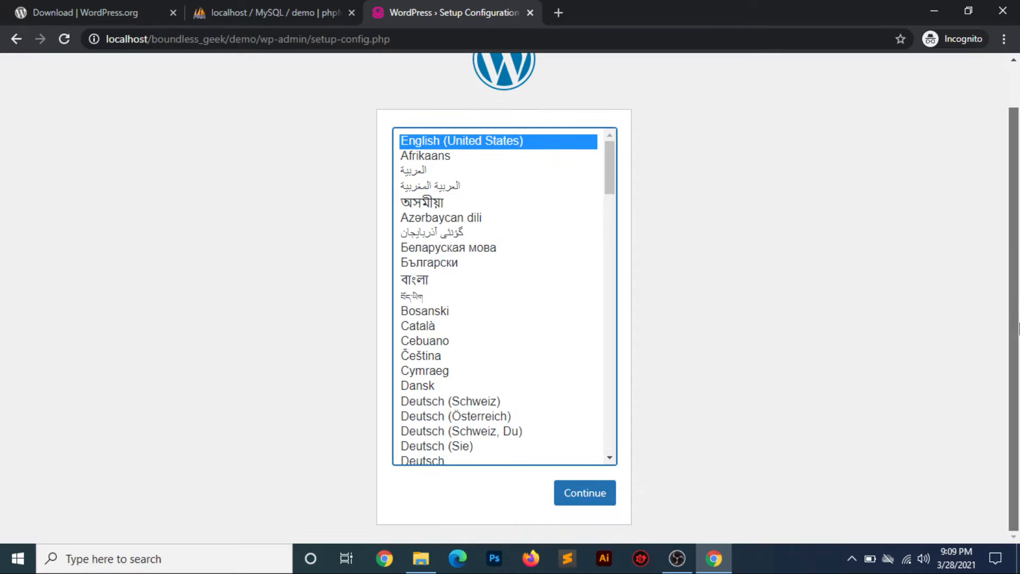
scroll(1015, 316, up, 1)
scroll(1016, 316, down, 1)
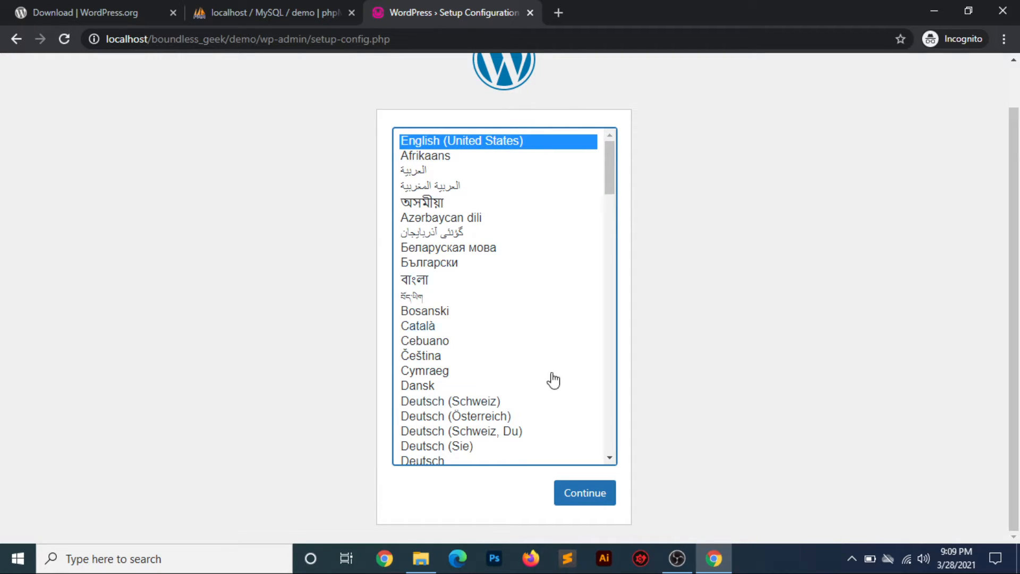
click(569, 505)
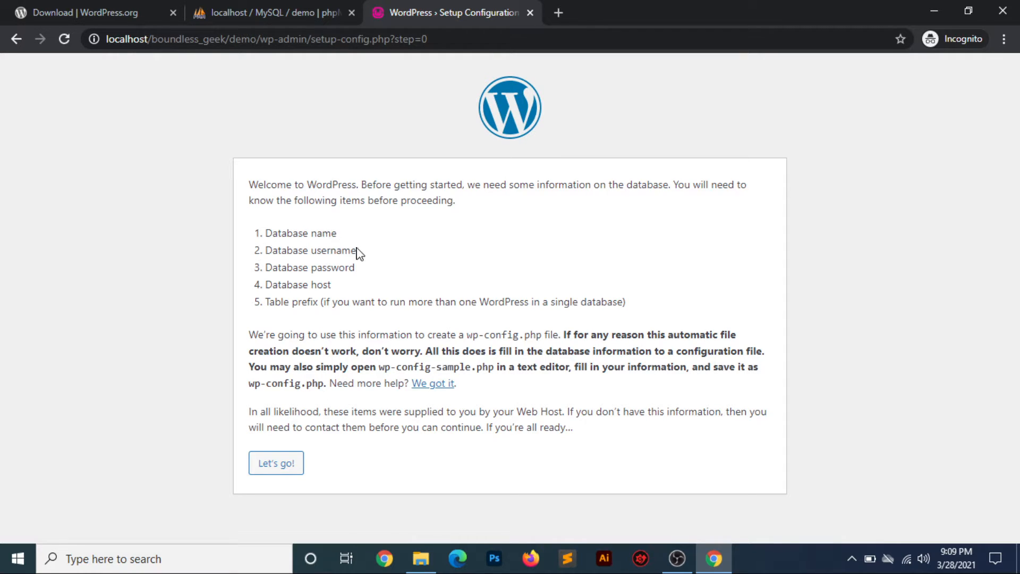
drag(357, 249, 272, 250)
drag(358, 268, 292, 269)
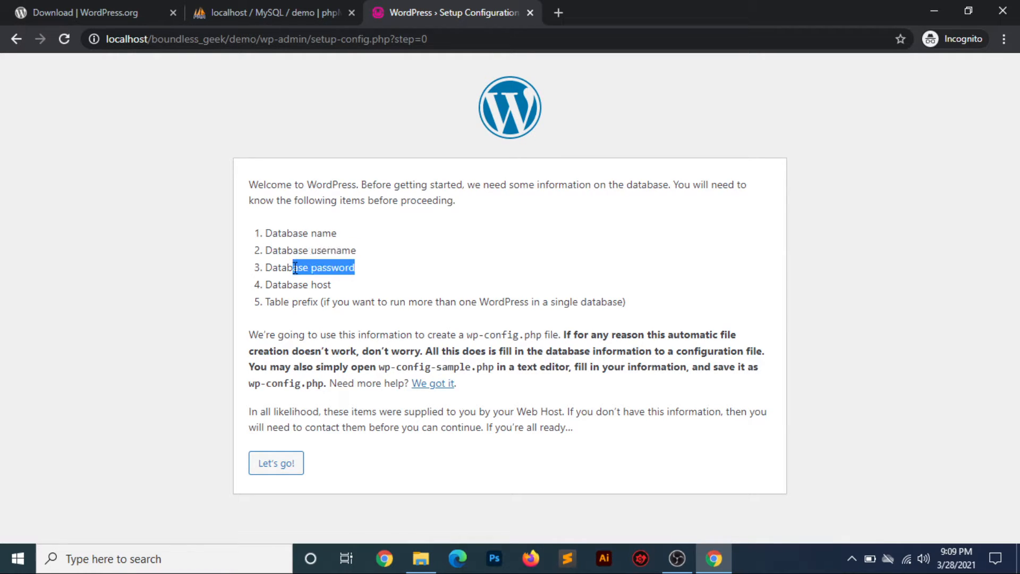
drag(265, 302, 346, 302)
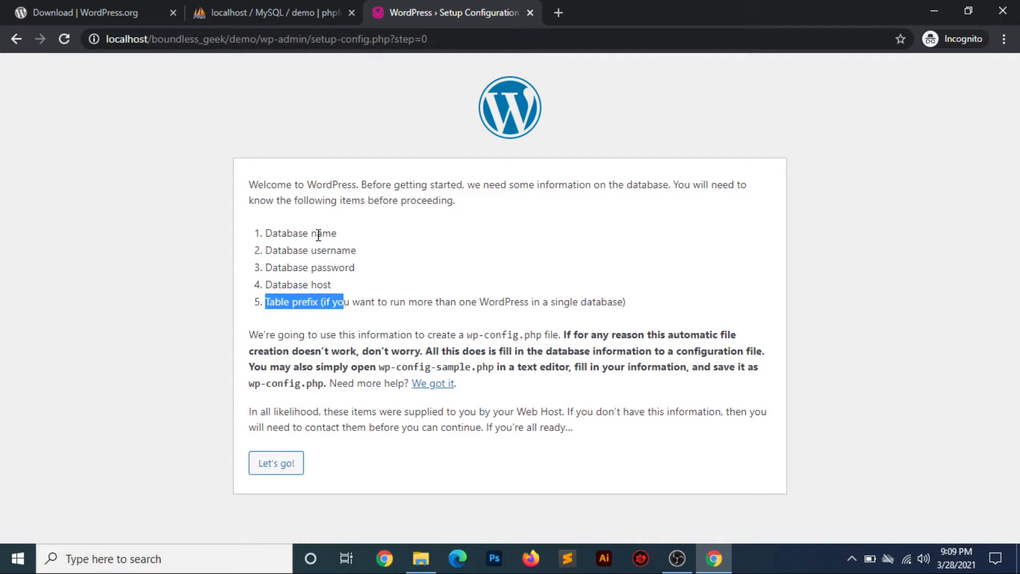
click(361, 268)
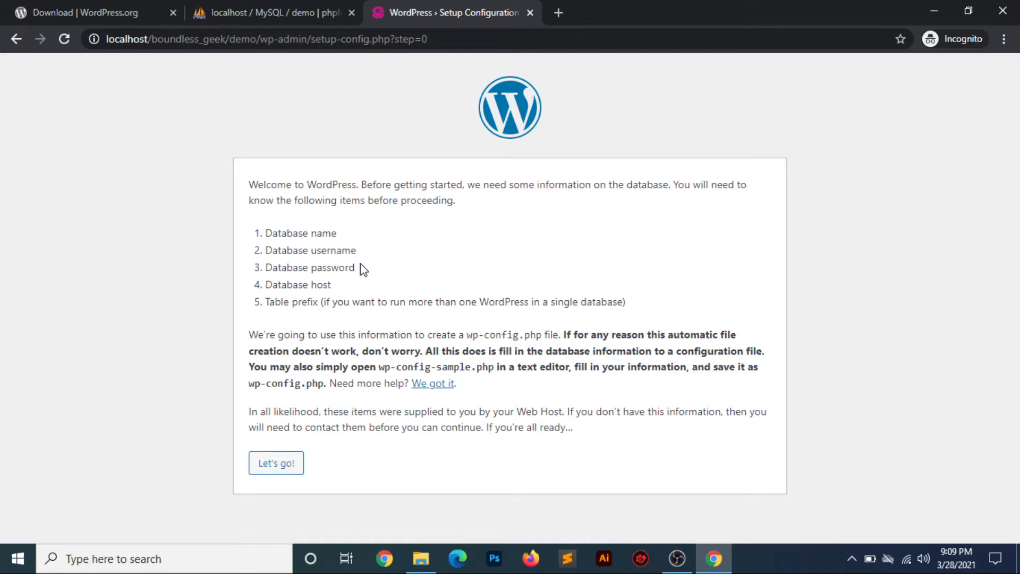
- Enter database name demo, username root and an empty password
click(285, 462)
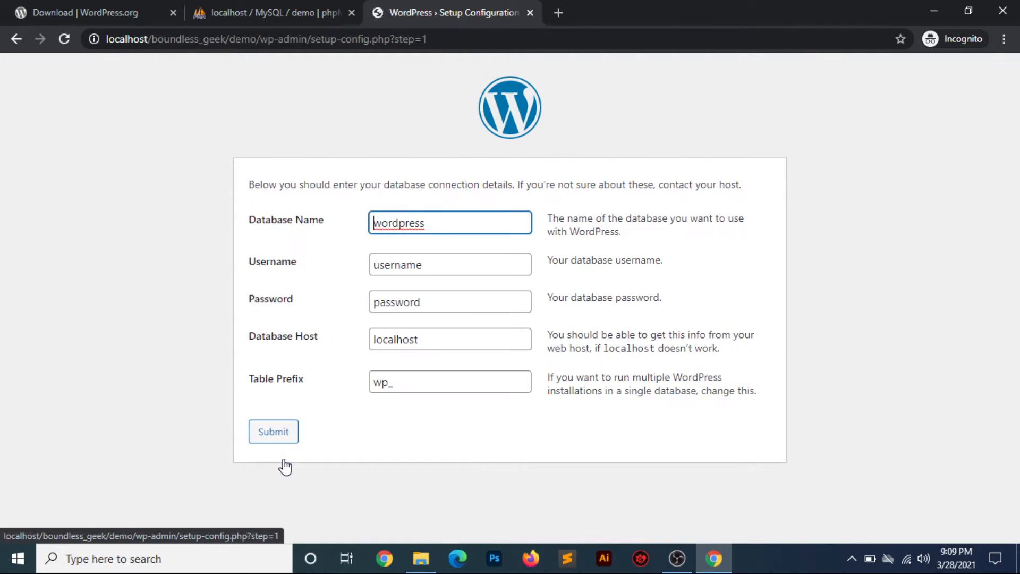
drag(439, 225, 312, 227)
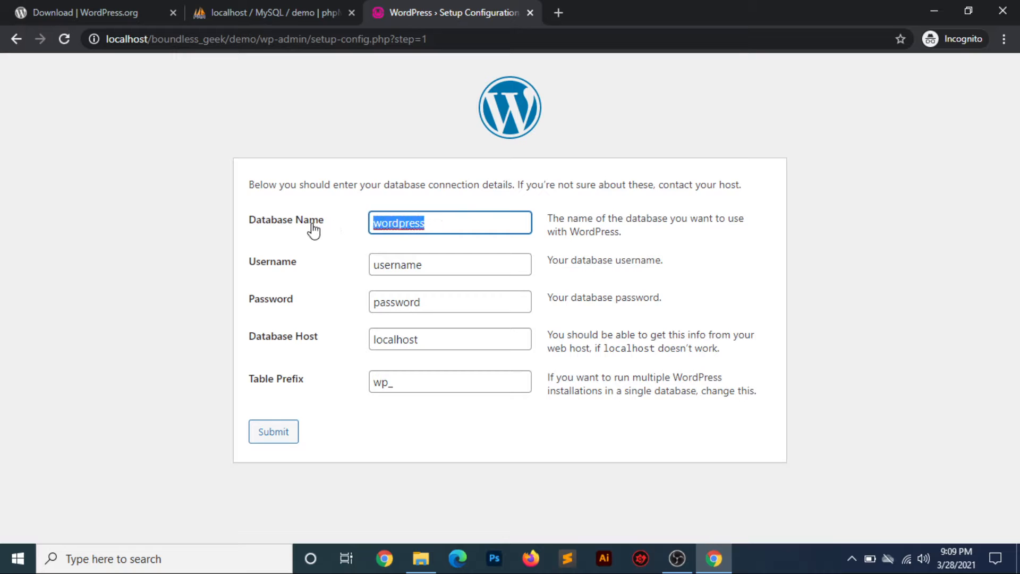
text(demo)
key(Tab)
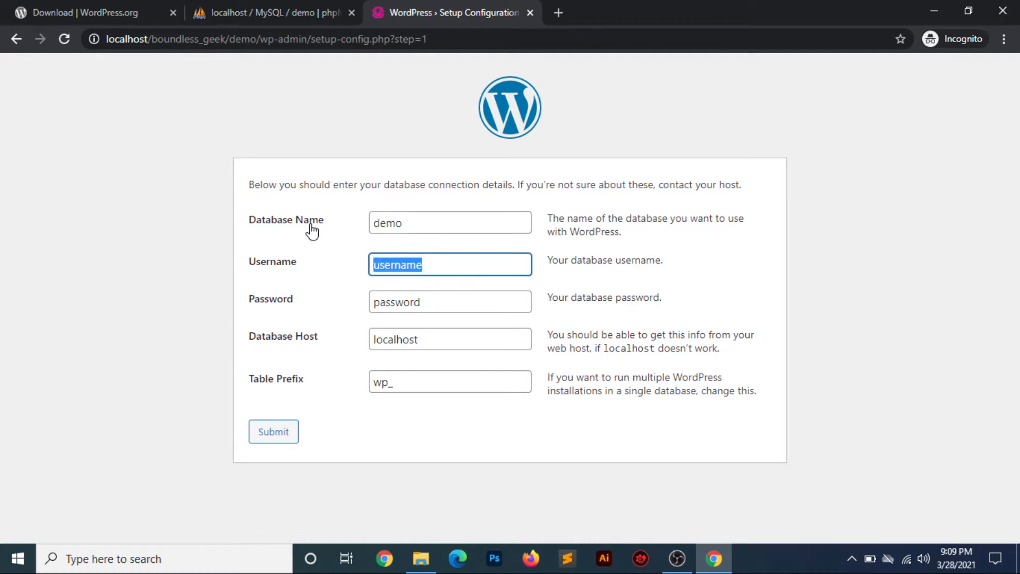
text(root)
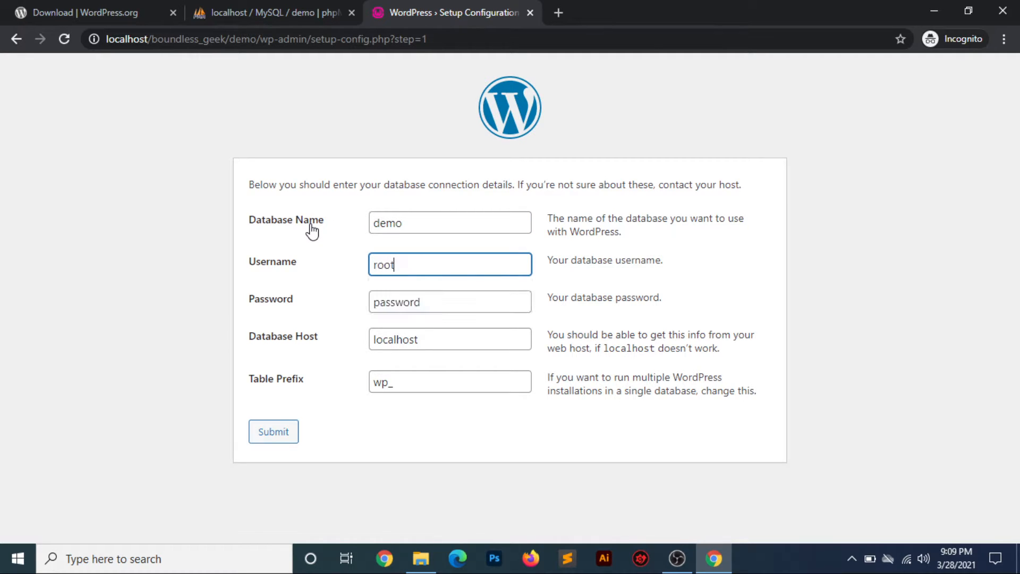
key(Tab)
key(BackSpace)
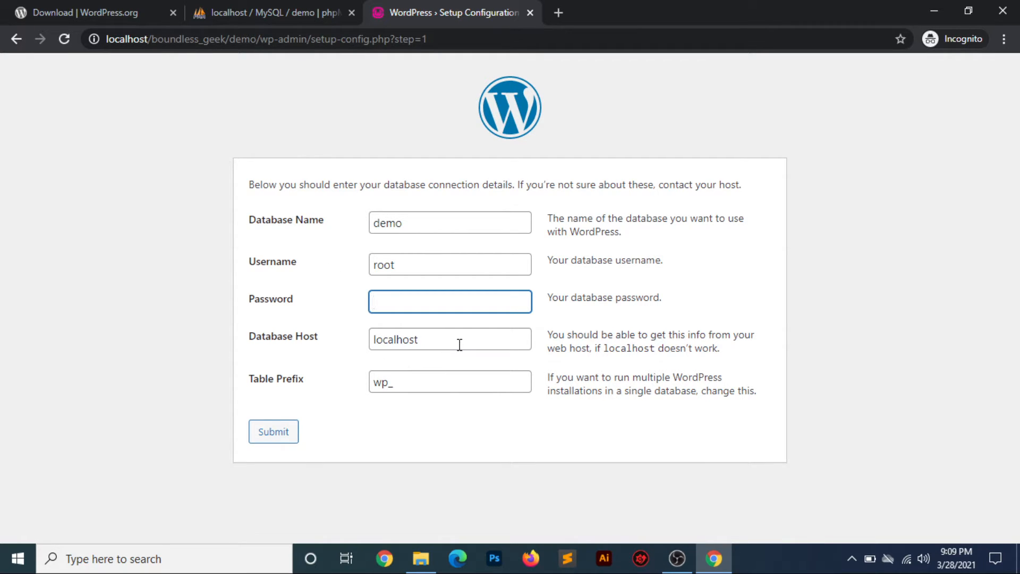
- Keep host localhost, set table prefix demo_, and submit the connection details
drag(459, 344, 364, 351)
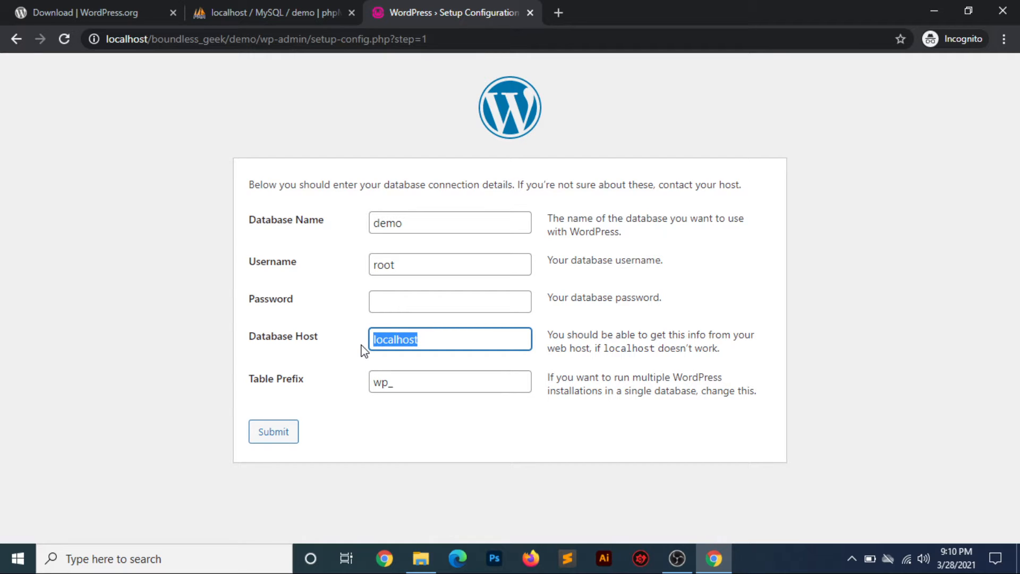
click(349, 350)
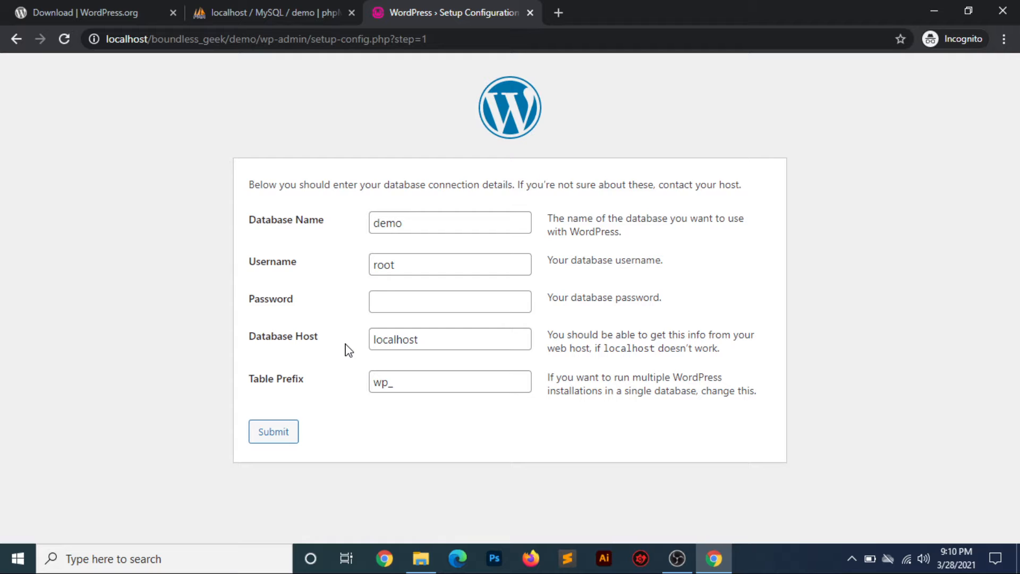
double_click(386, 383)
text(demo_)
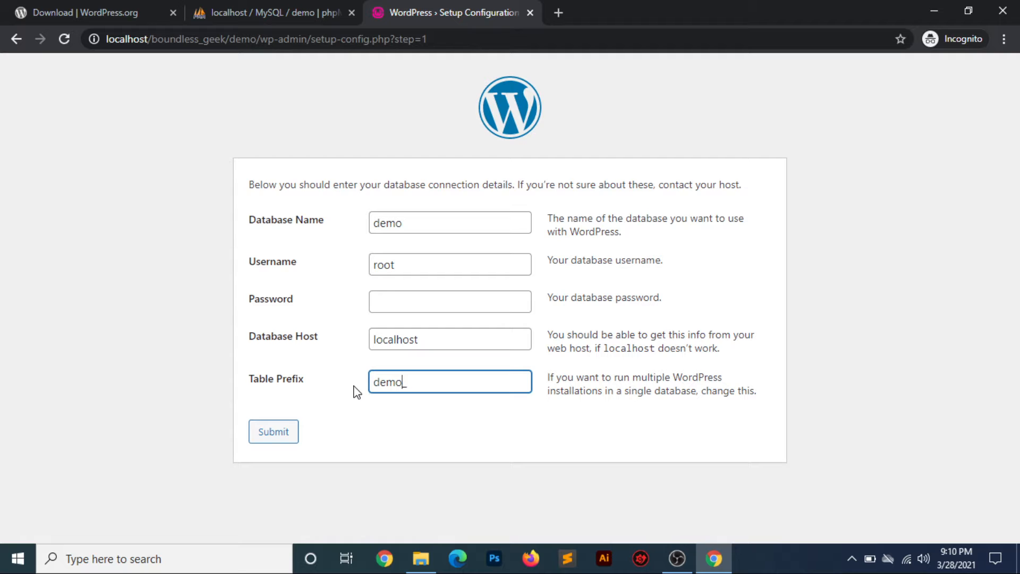
click(284, 436)
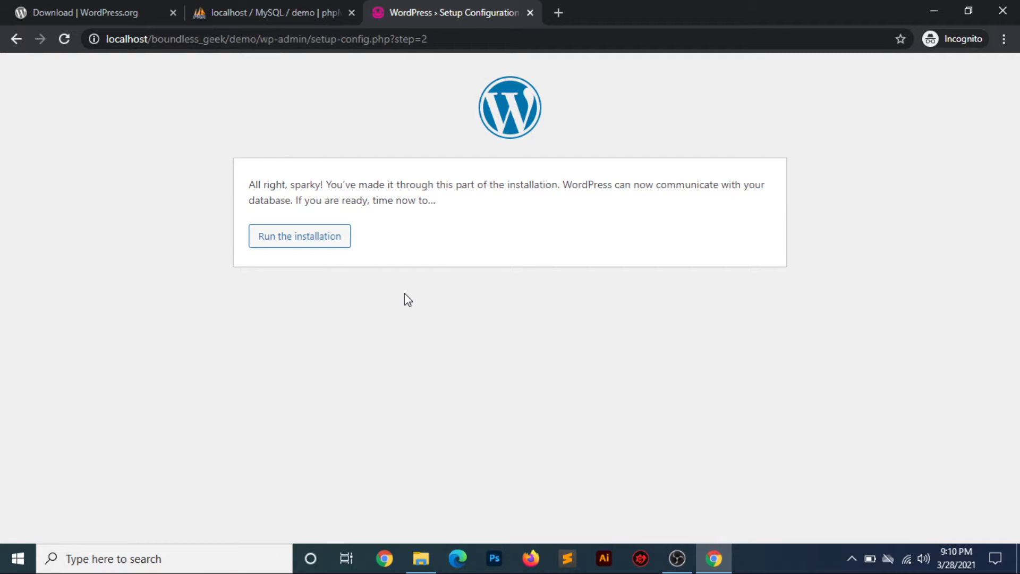
- Start the install and enter site title Demo Site, username admin and a weak password
click(312, 247)
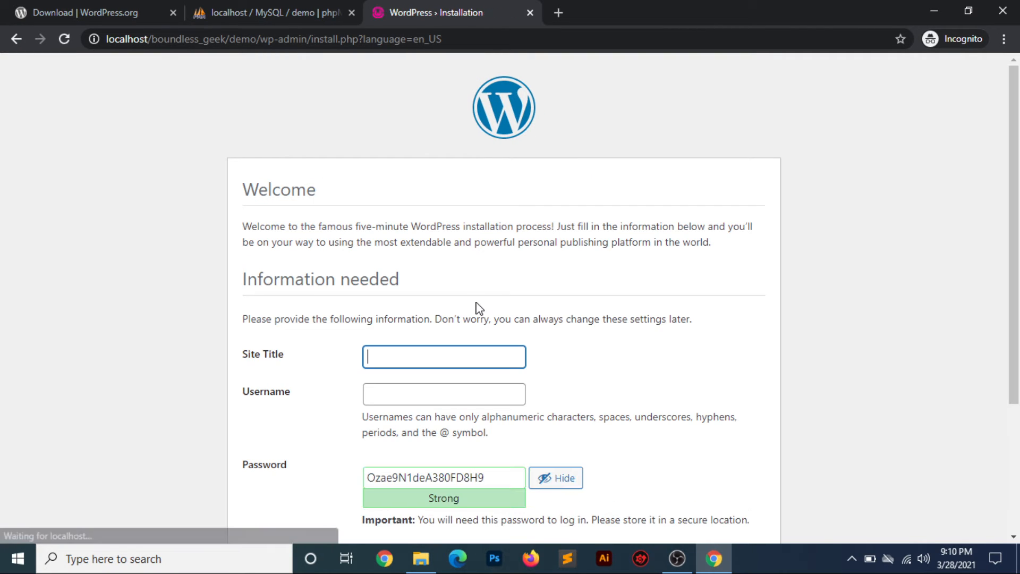
scroll(589, 282, down, 1)
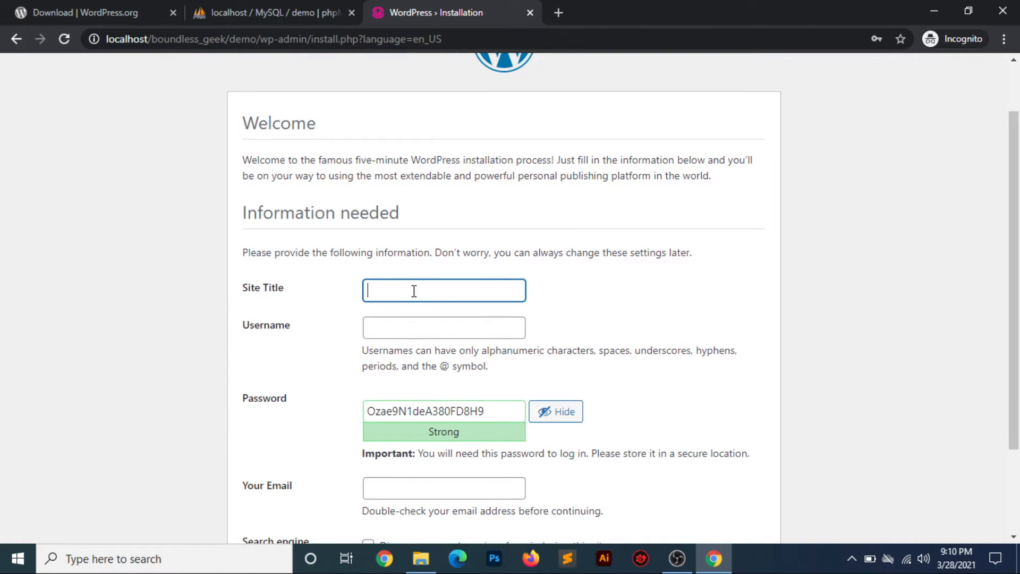
text(D)
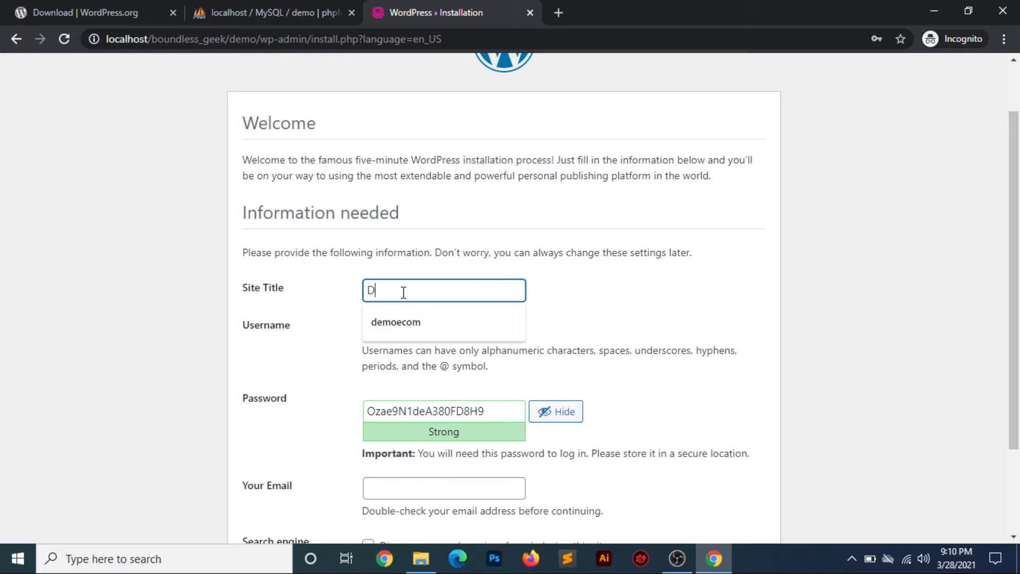
text(emo Site)
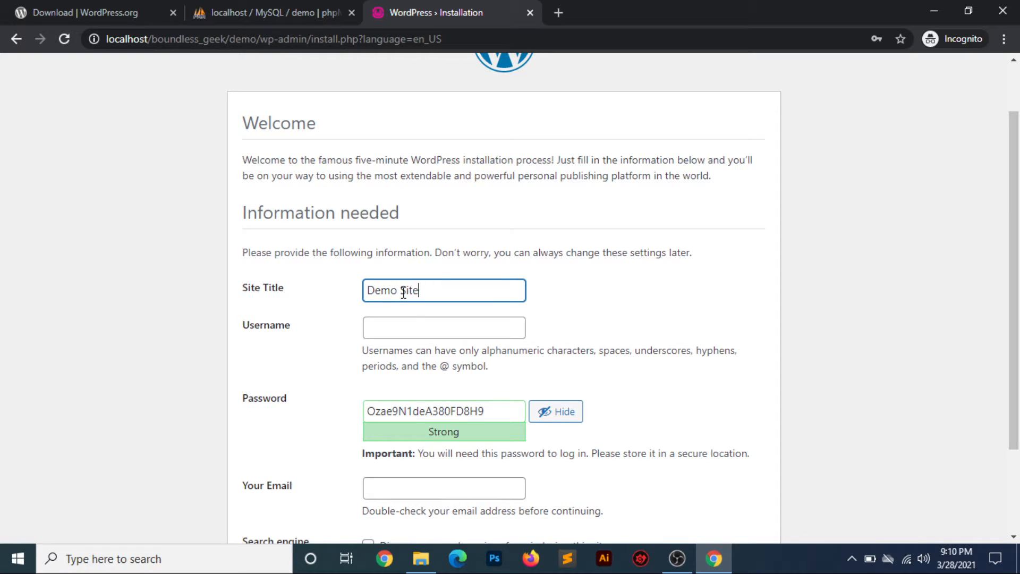
key(Tab)
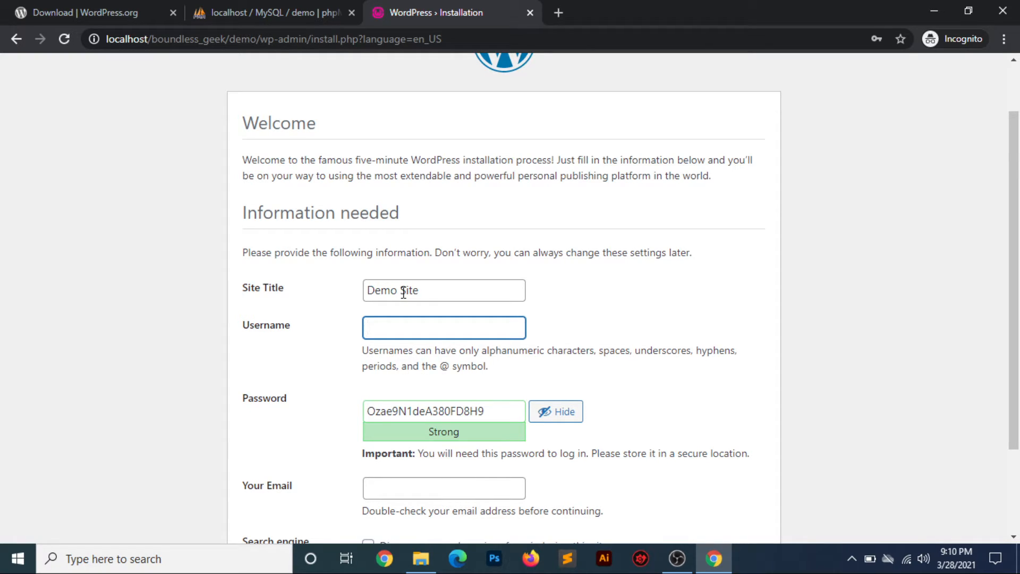
text(admin)
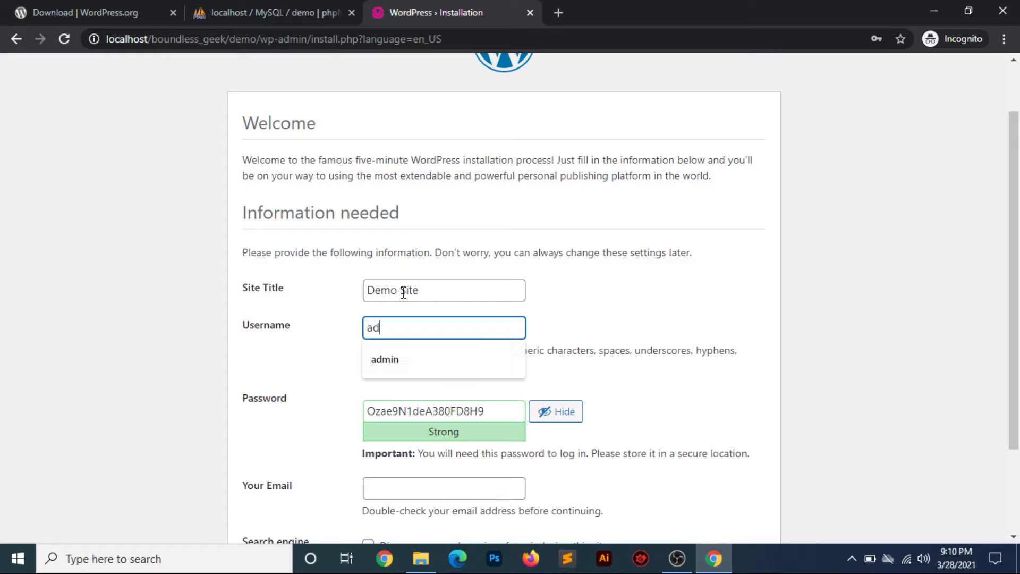
key(Tab)
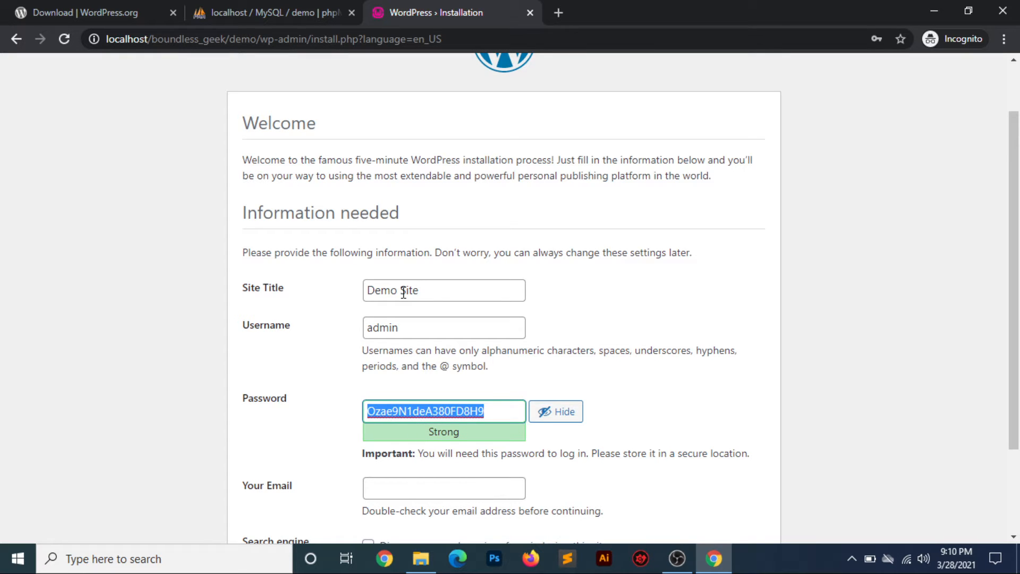
text(123456)
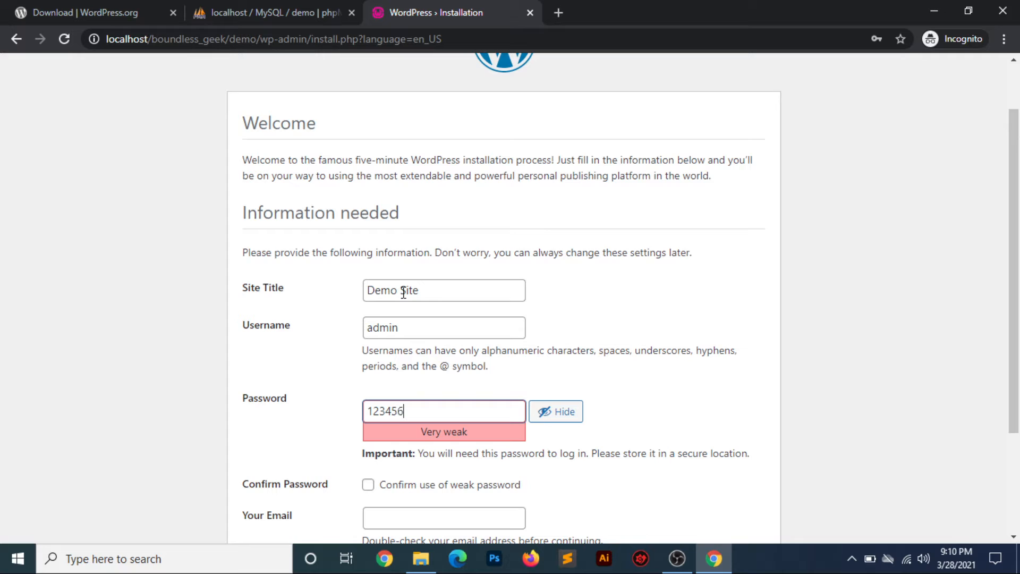
- Confirm use of the weak password and enter the admin e-mail address
scroll(333, 440, down, 1)
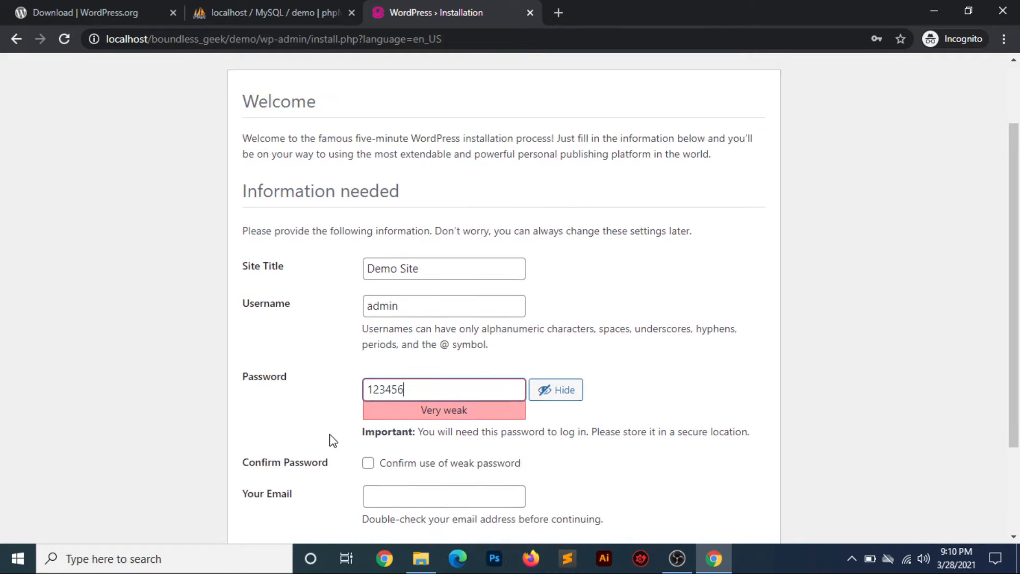
scroll(333, 440, down, 2)
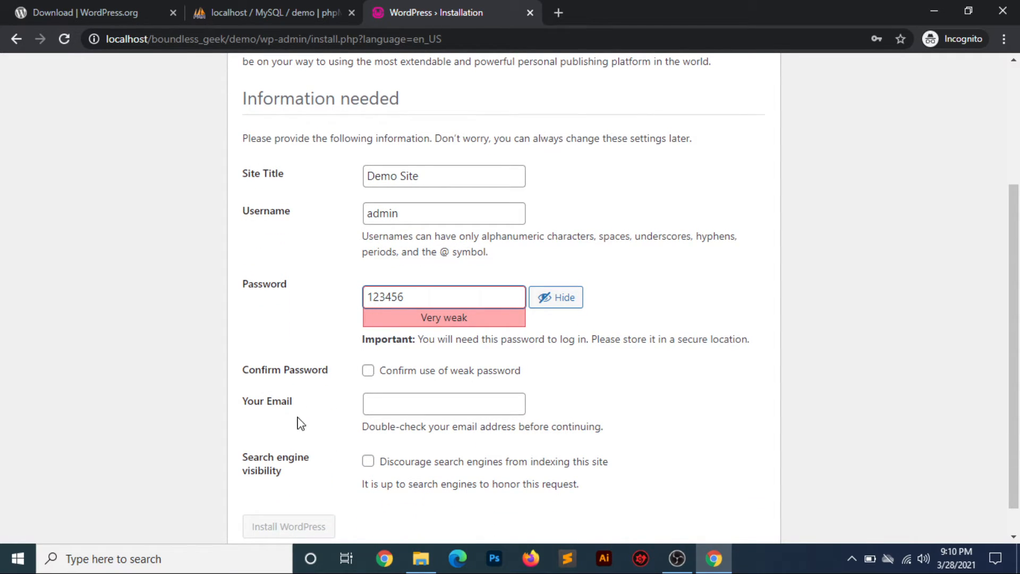
click(368, 370)
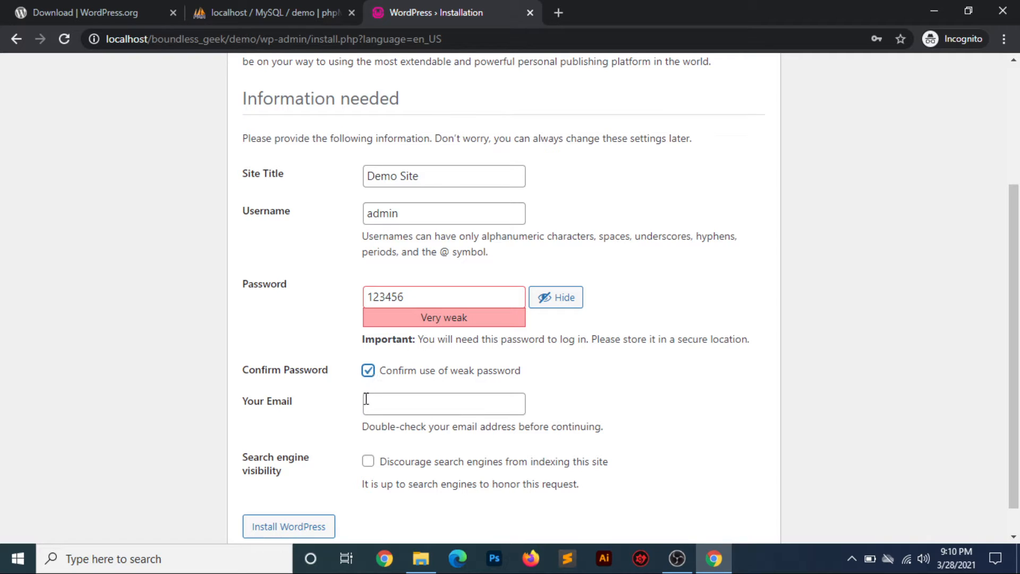
click(398, 403)
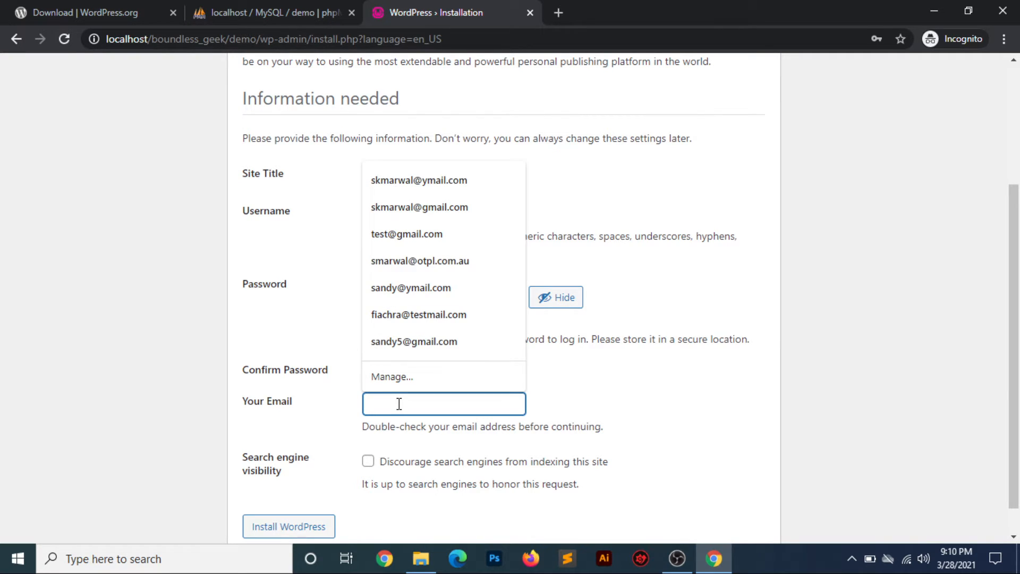
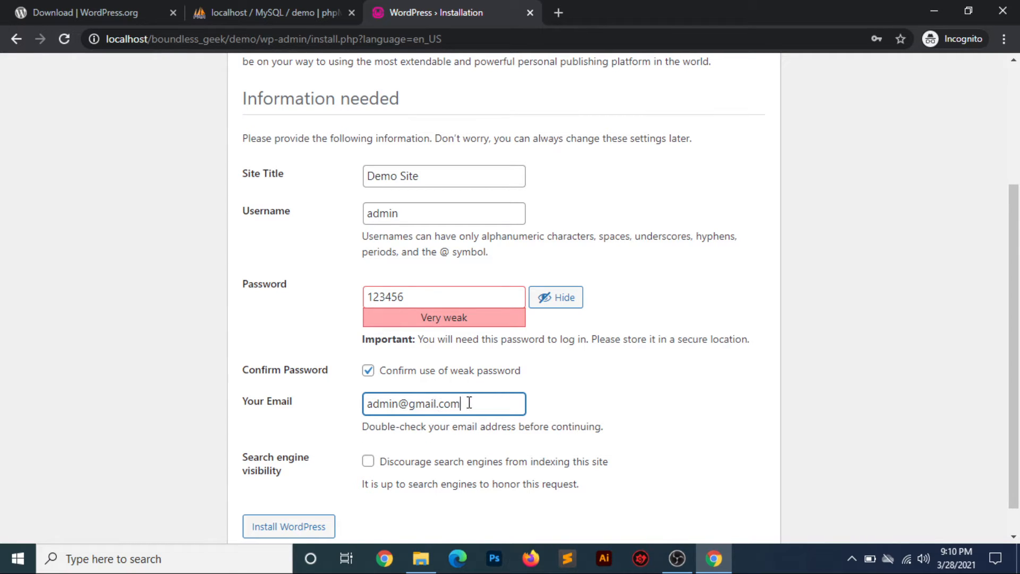
- Highlight the e-mail field and search engine visibility text to point them out
drag(469, 403, 364, 405)
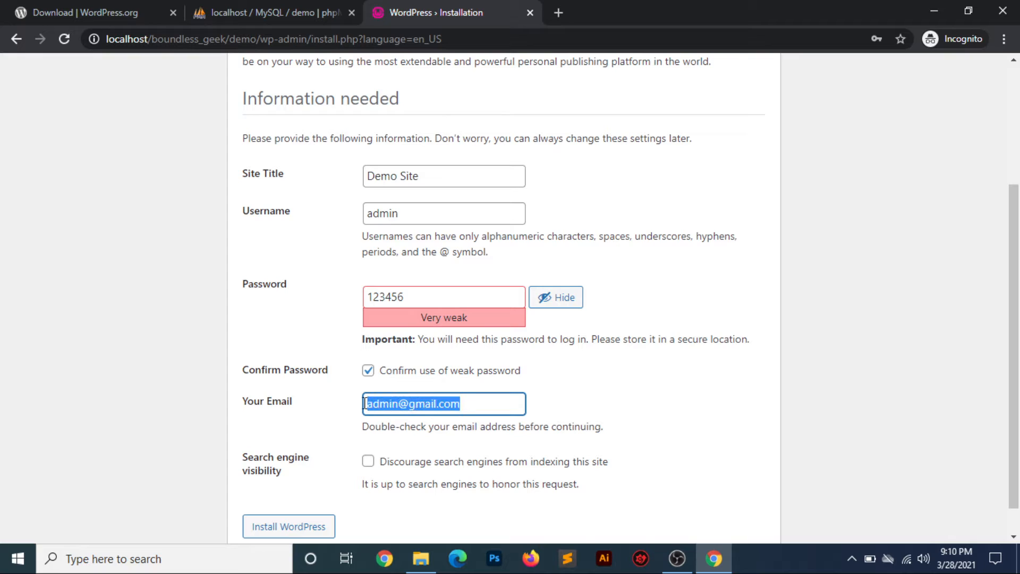
click(351, 411)
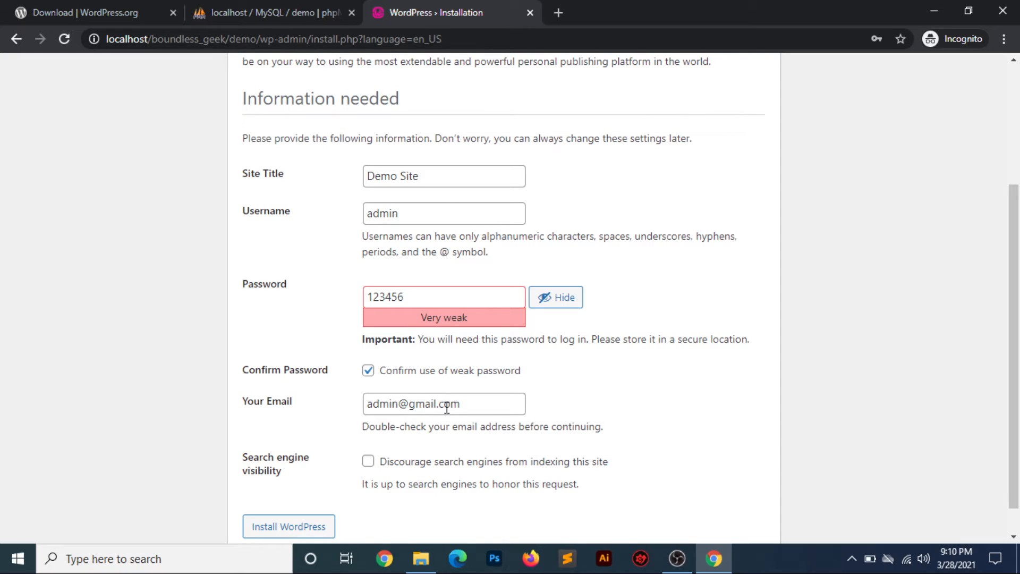
drag(465, 402, 333, 419)
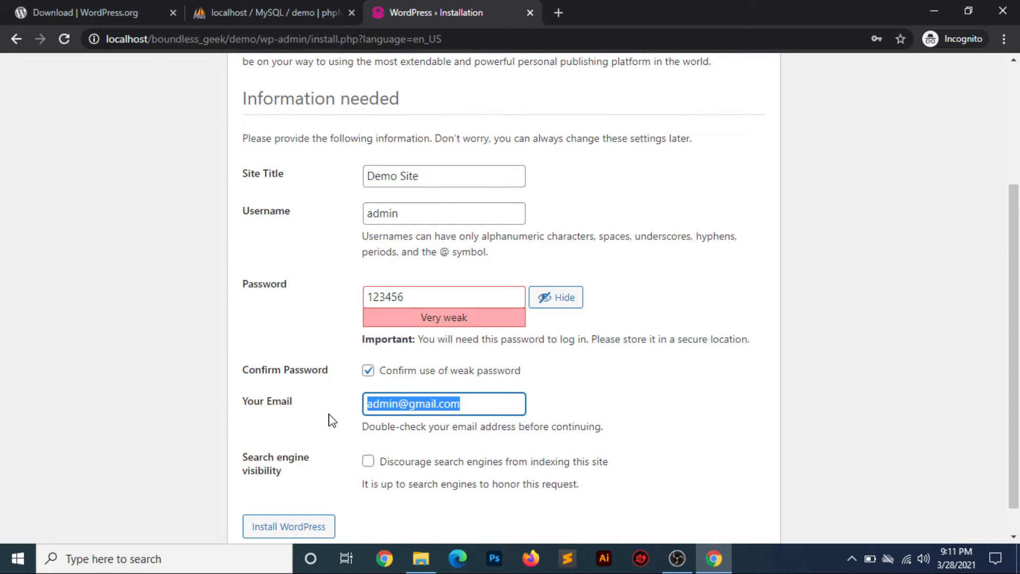
click(329, 413)
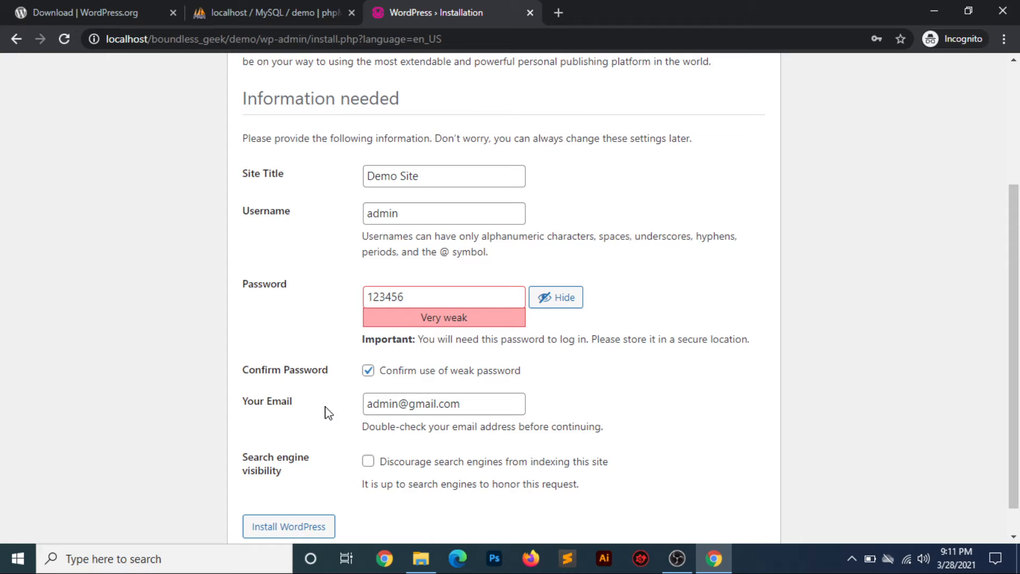
drag(469, 405, 303, 413)
click(300, 414)
drag(243, 462, 606, 488)
click(622, 487)
scroll(461, 471, down, 1)
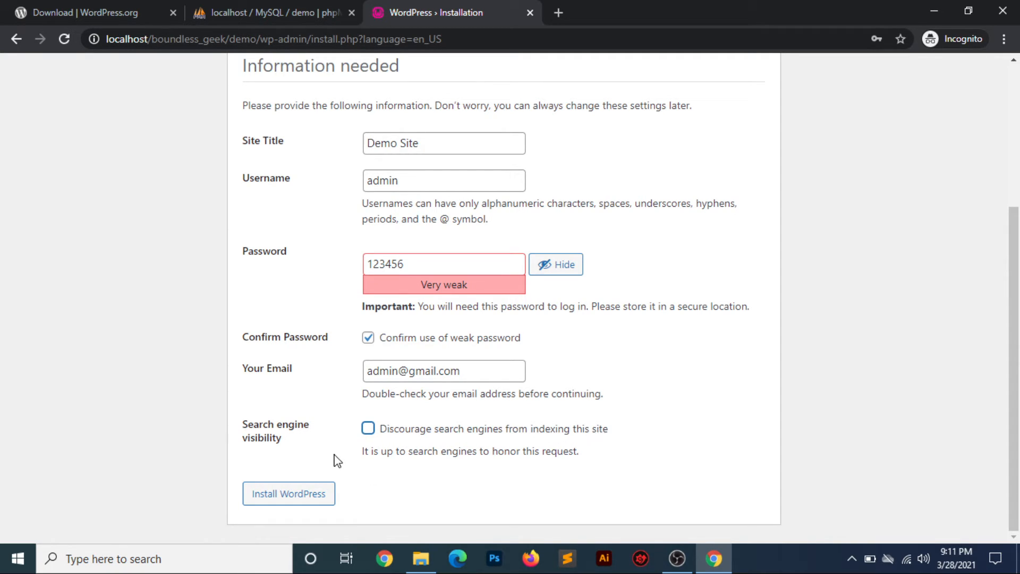
drag(581, 454, 240, 433)
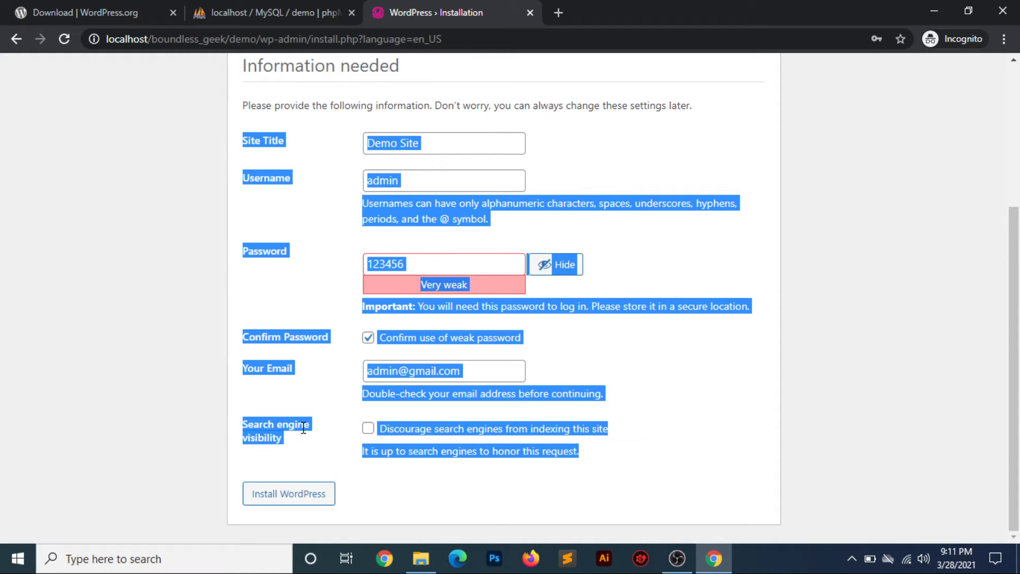
click(344, 438)
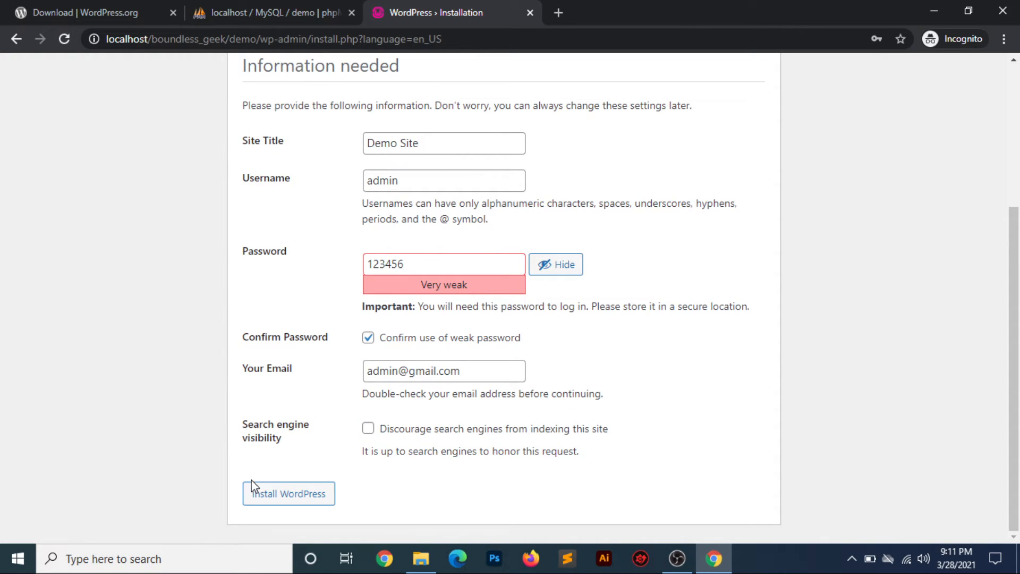
- Run Install WordPress, highlight the success message, then proceed to Log In
click(287, 496)
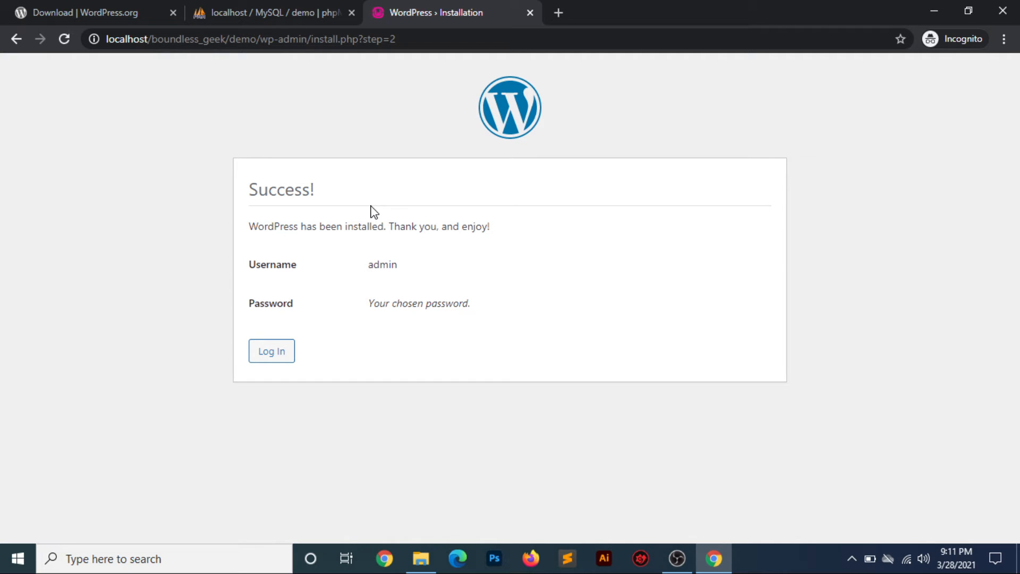
drag(251, 227, 496, 234)
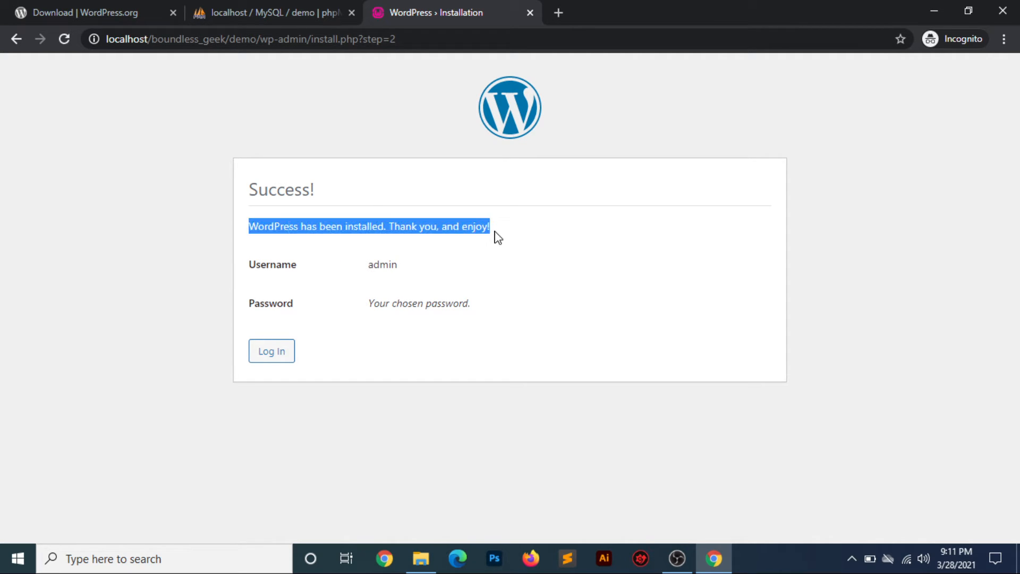
click(398, 396)
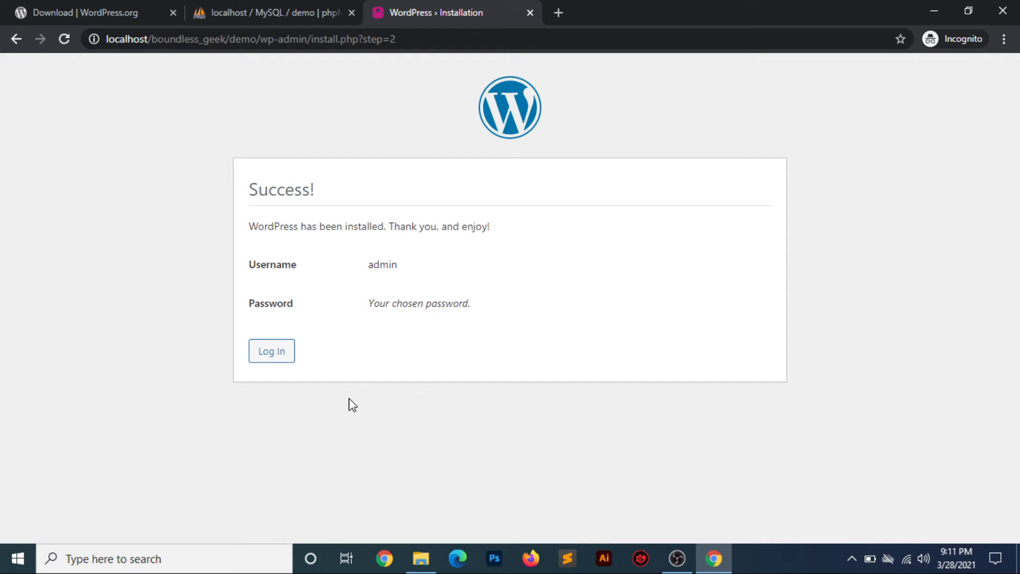
click(278, 364)
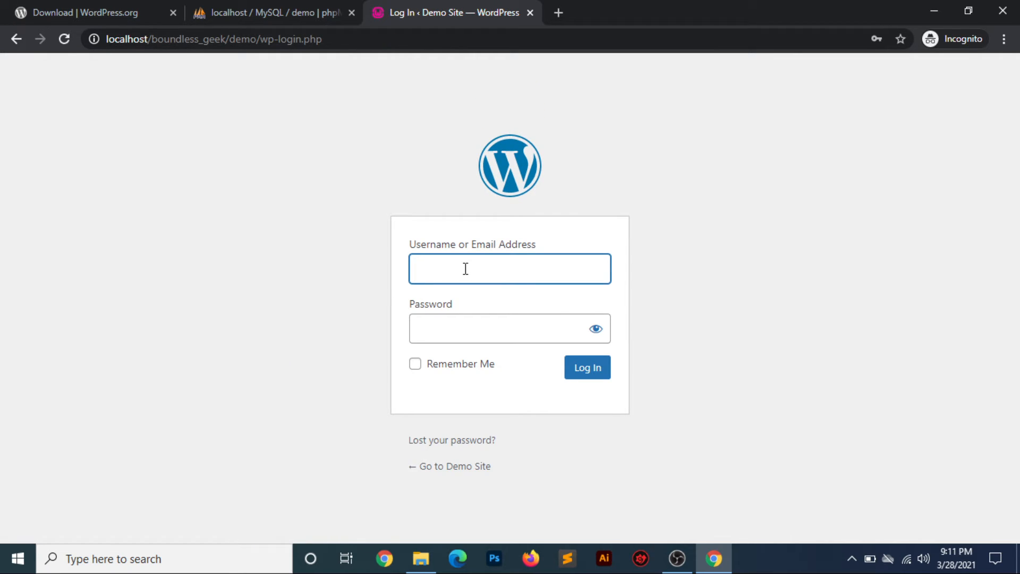
- Log in with username admin and the account password, with Remember Me ticked
text(admin)
key(Tab)
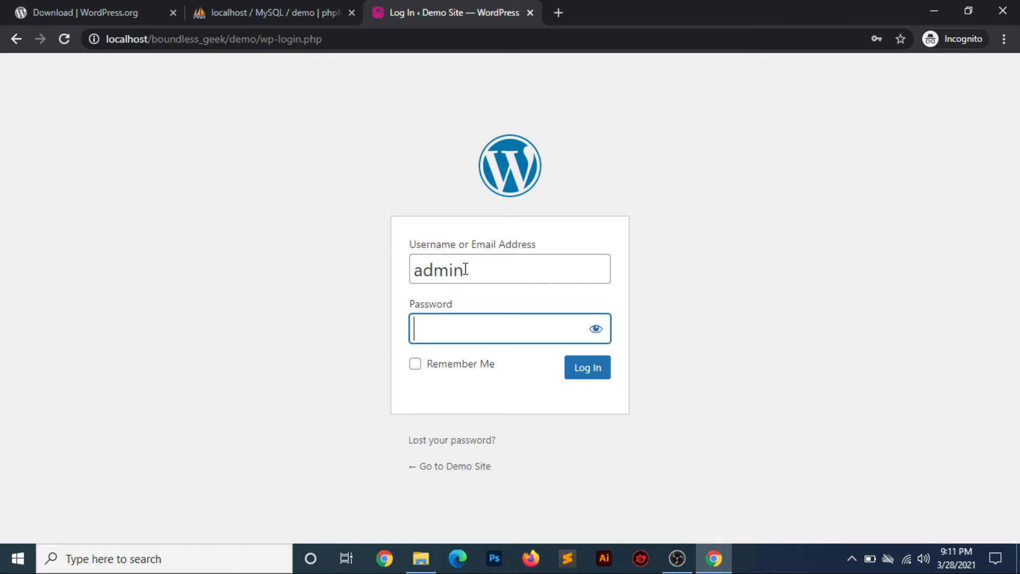
text(••••••)
click(415, 364)
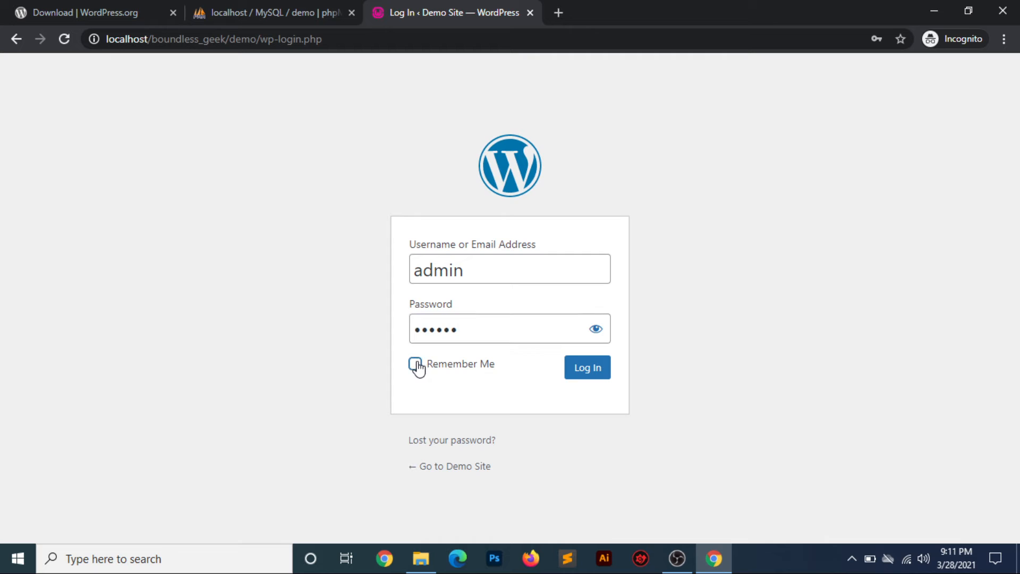
click(590, 367)
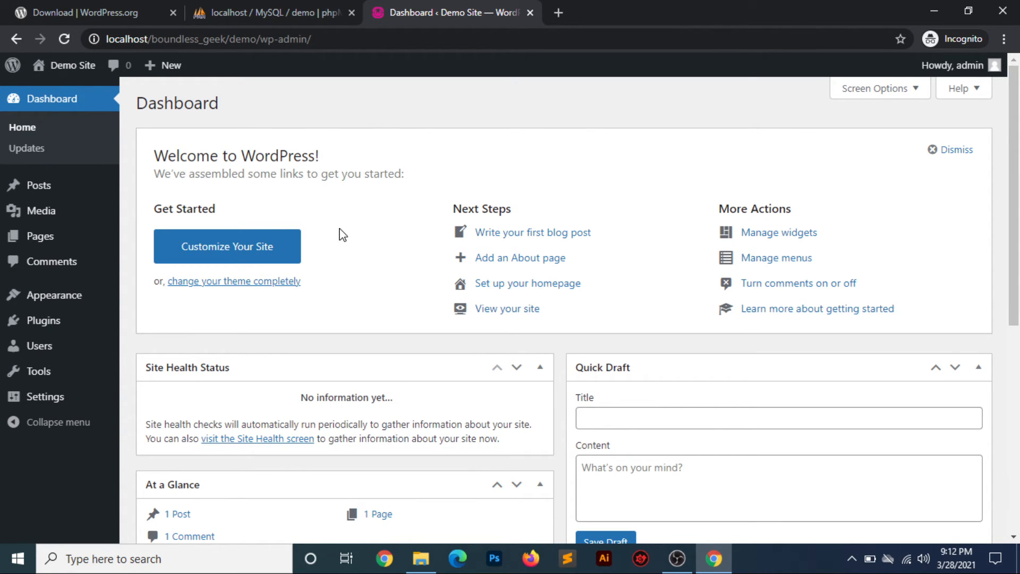
- Open Visit Site from the Demo Site admin-bar menu in a new tab and view it
mouse_move(74, 67)
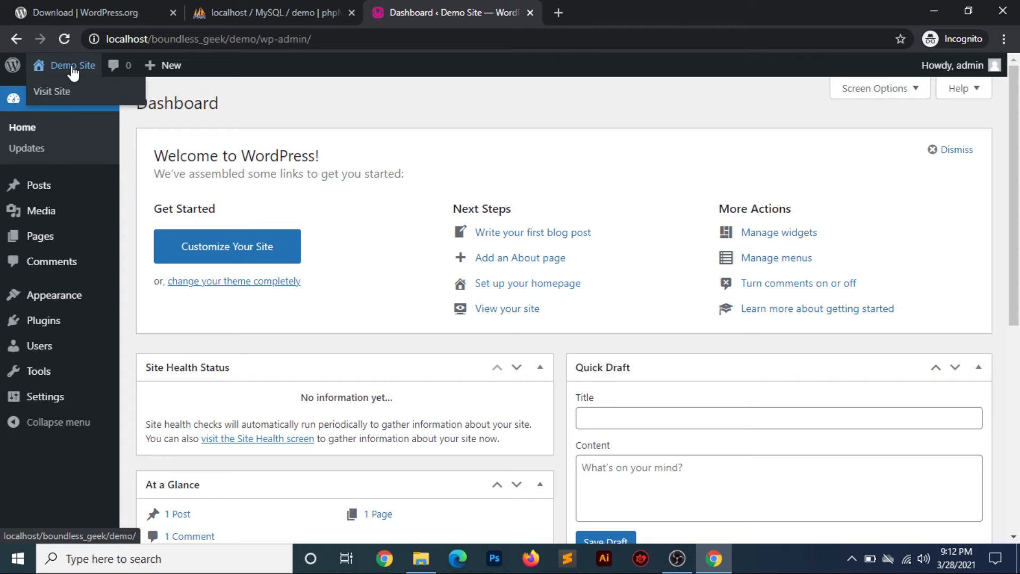
middle_click(49, 93)
click(639, 9)
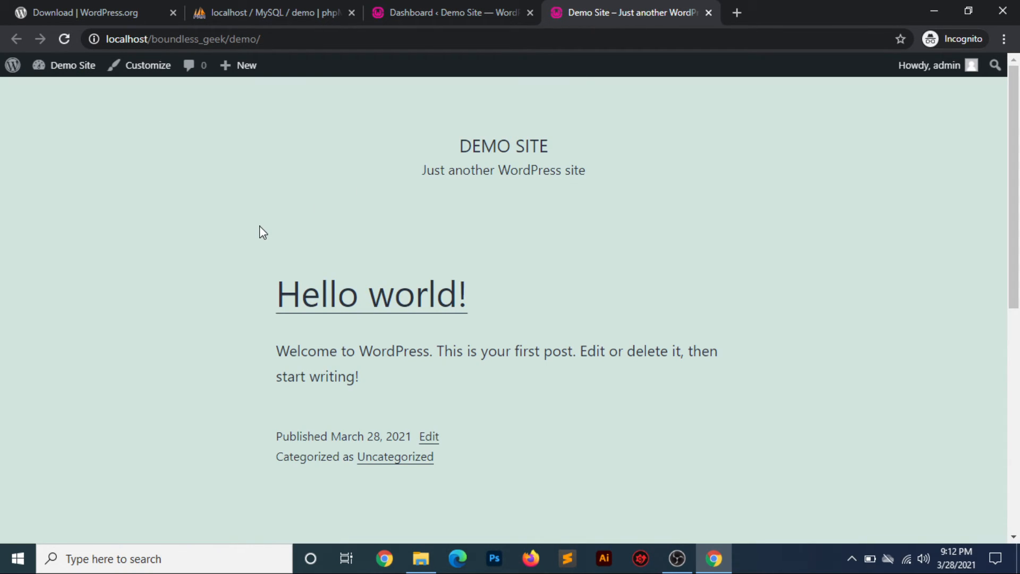
- Highlight the boundless_geek and demo parts of the site address, then return to the Dashboard tab
double_click(184, 41)
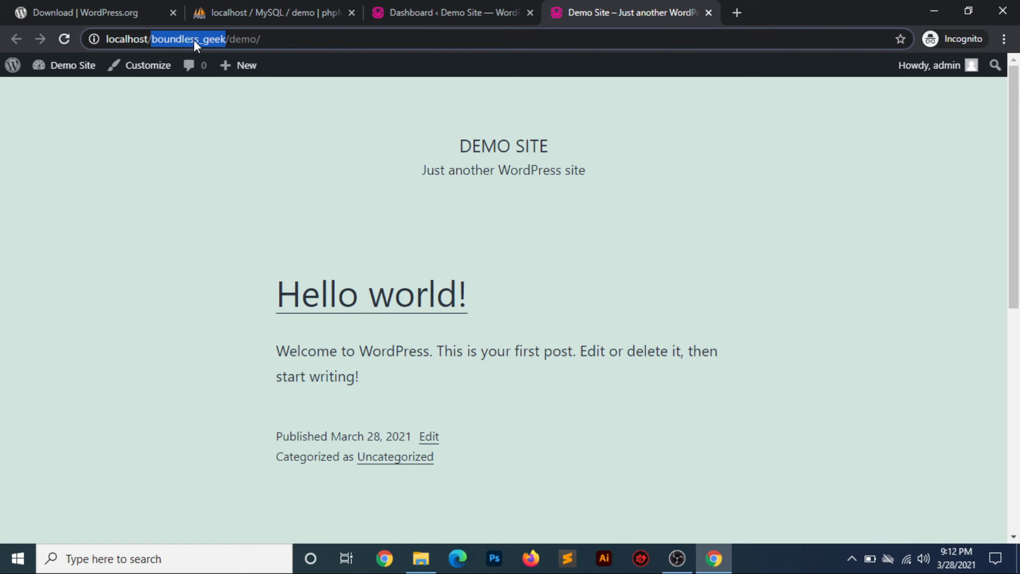
double_click(243, 40)
click(277, 38)
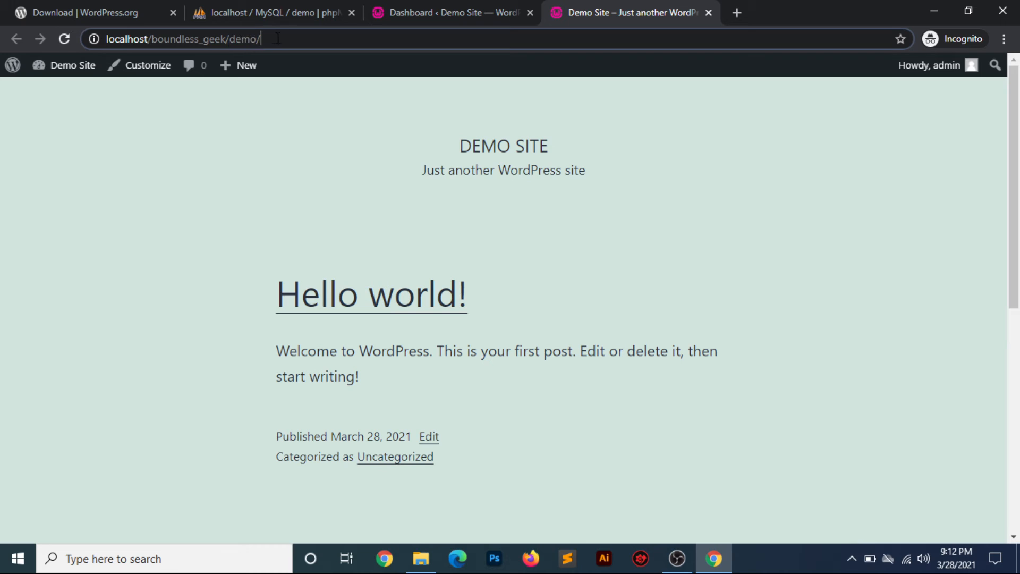
drag(277, 38, 89, 39)
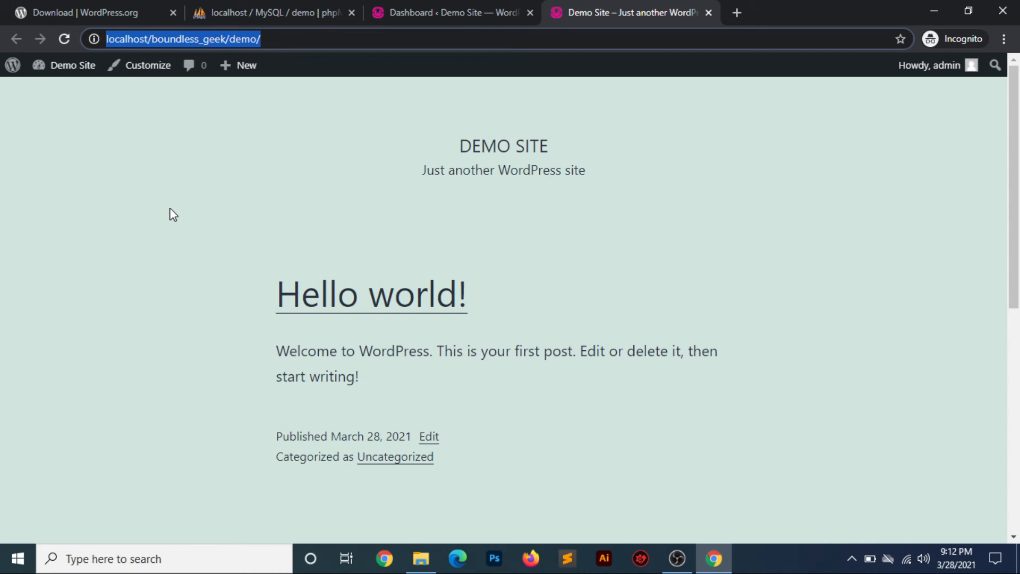
click(458, 11)
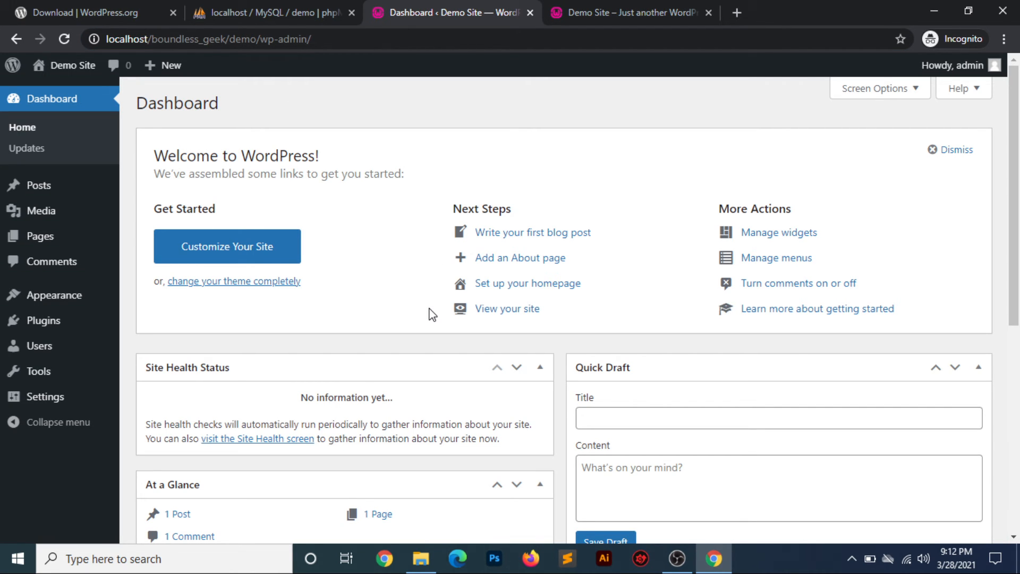
scroll(433, 314, down, 7)
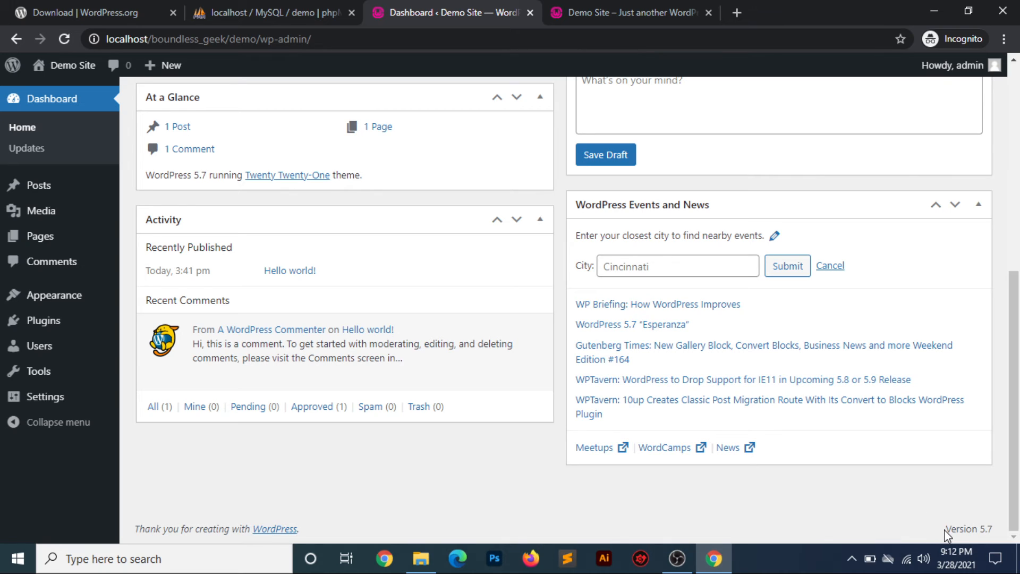
drag(945, 529, 992, 529)
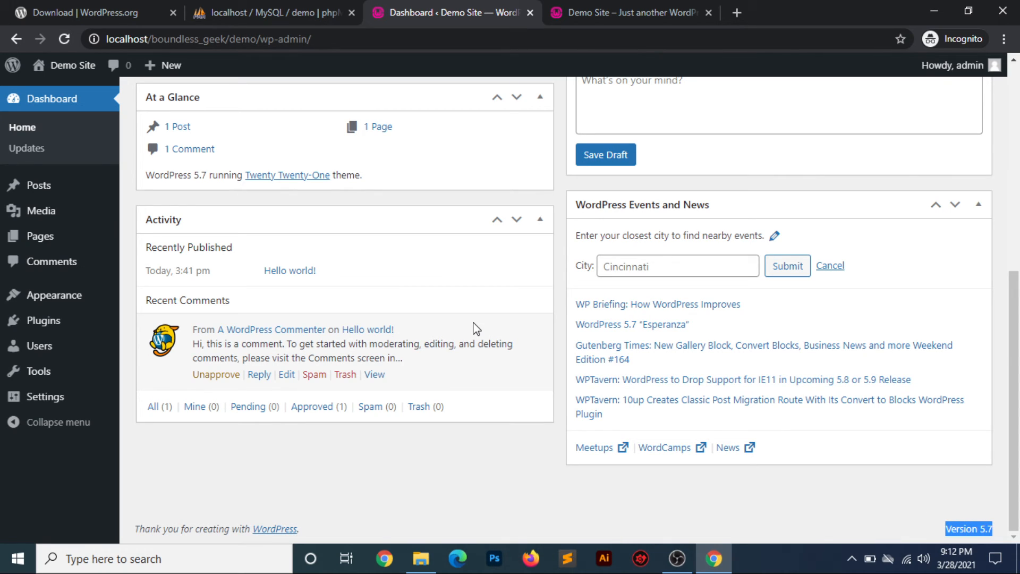
scroll(473, 328, up, 5)
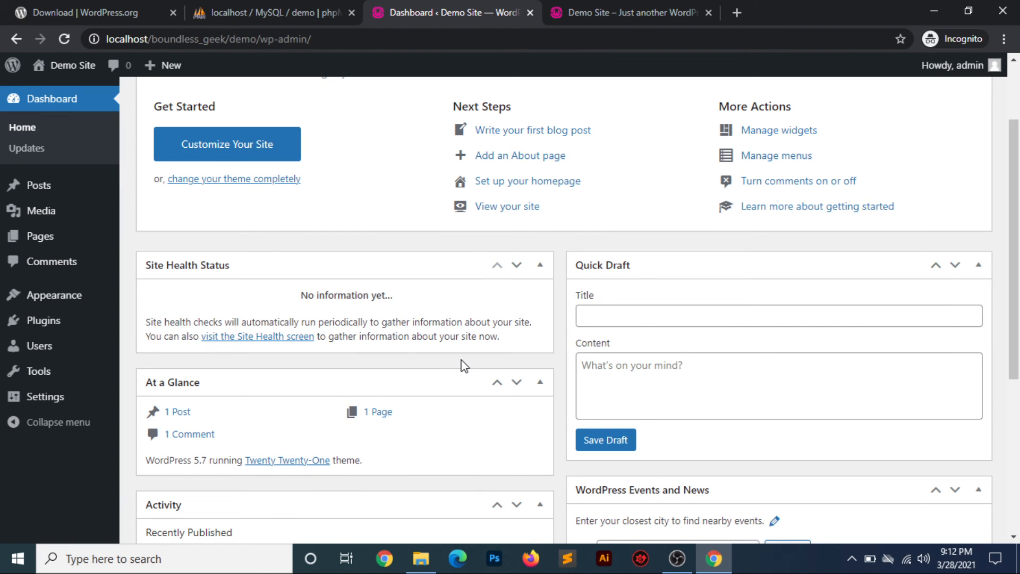
scroll(465, 367, up, 2)
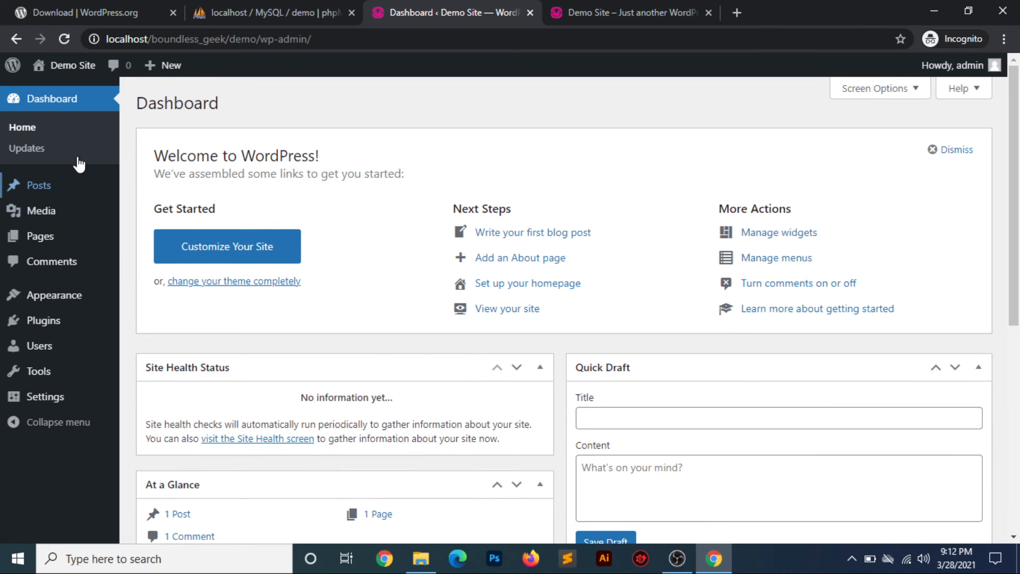
mouse_move(51, 188)
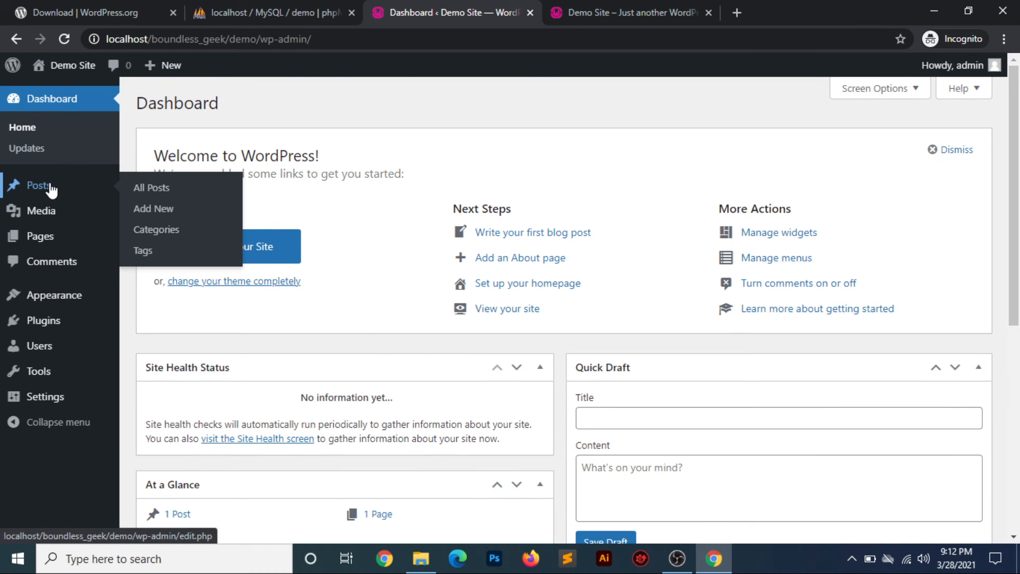
mouse_move(49, 213)
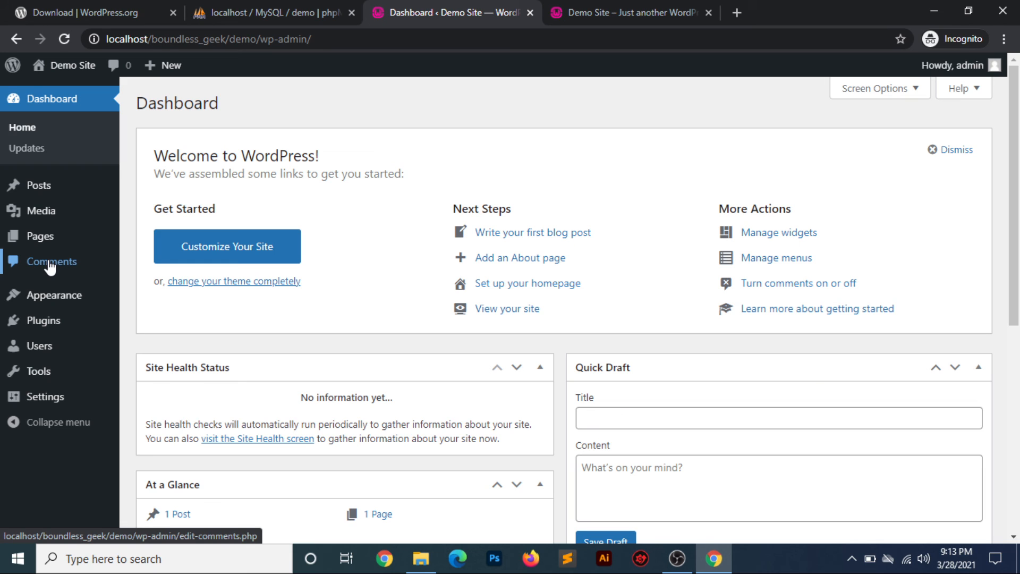
mouse_move(56, 300)
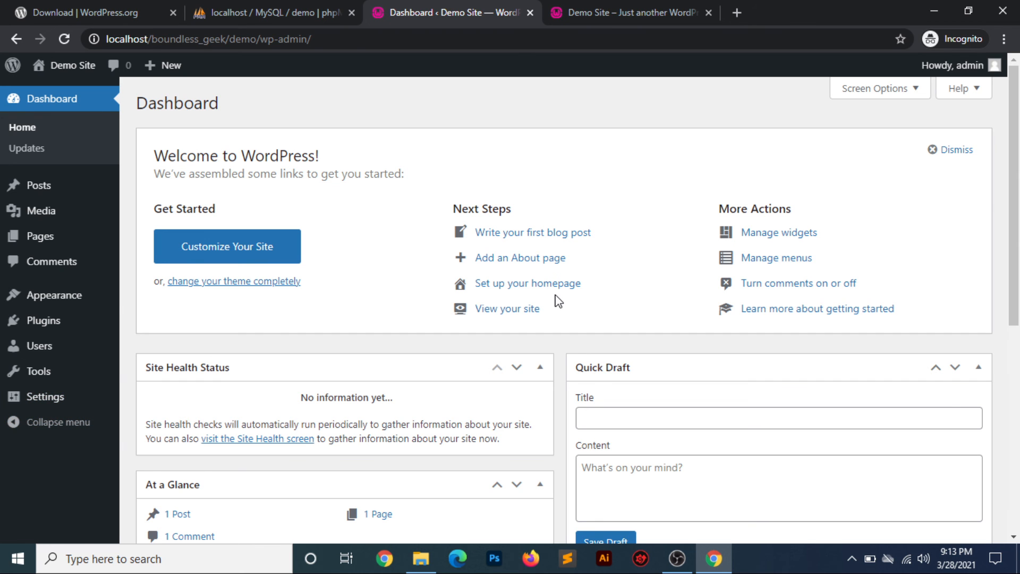
scroll(557, 298, down, 7)
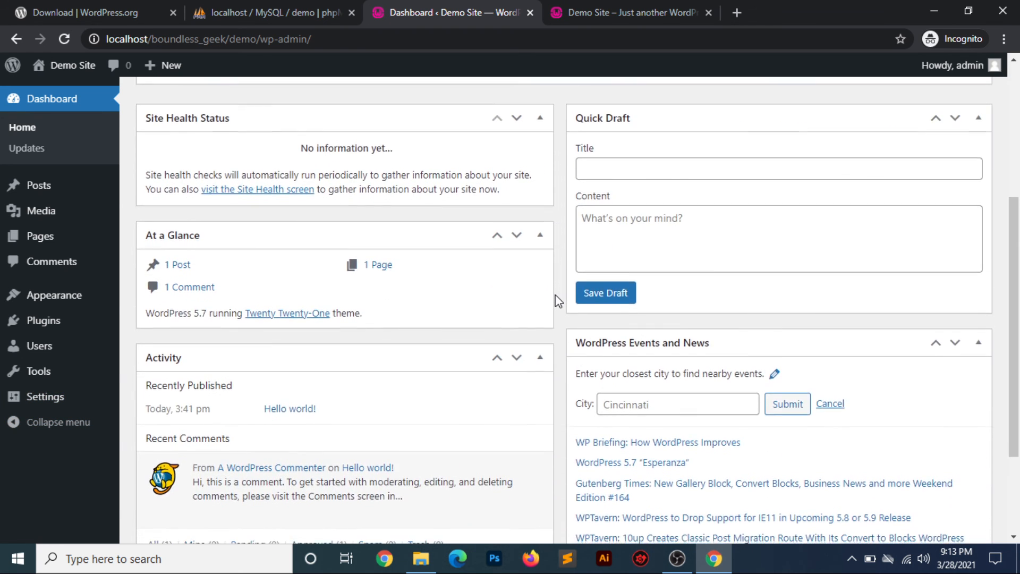